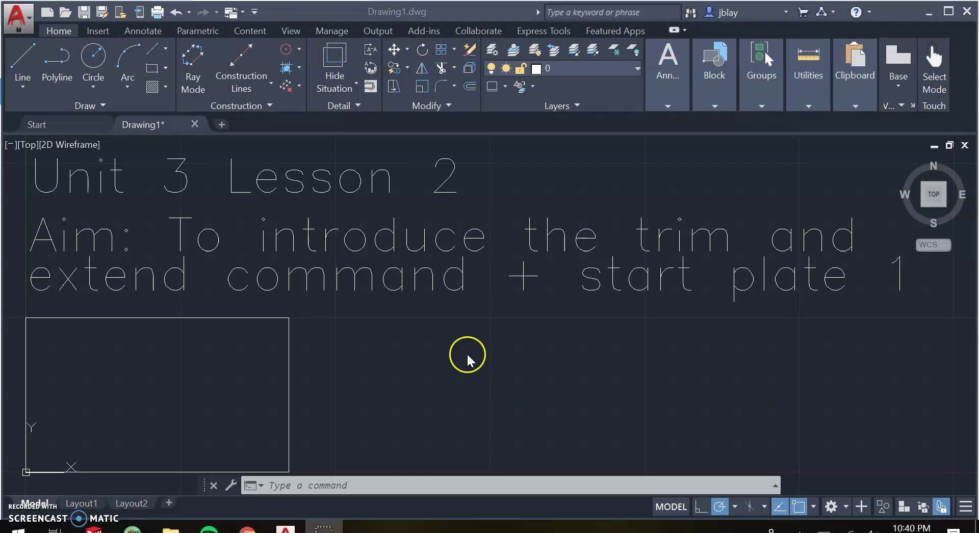
# - Arrange the AutoCAD window beside the Plate 1-Base Plate.pdf browser window, widen the AutoCAD side, and create a new blank drawing
pyautogui.moveTo(468, 25); pyautogui.dragTo(20, 247)
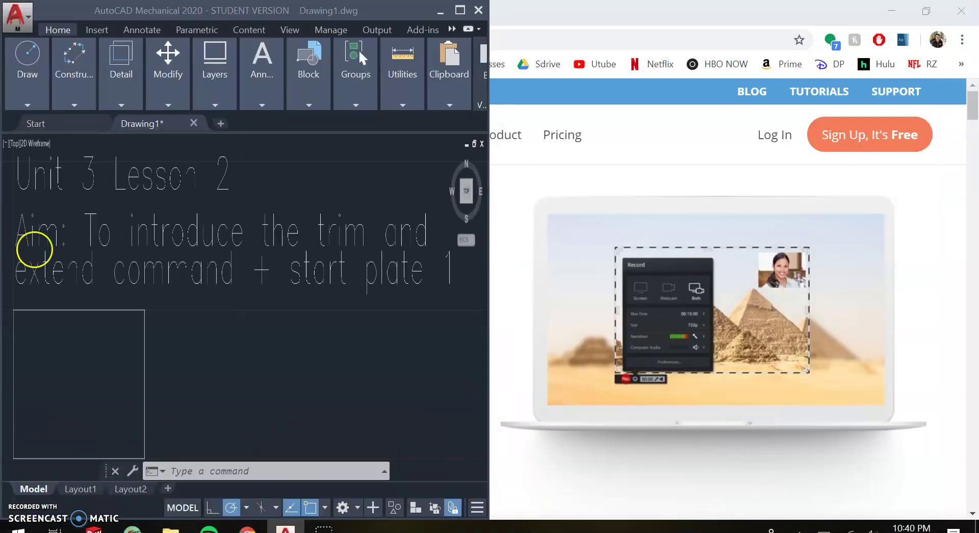
pyautogui.click(701, 375)
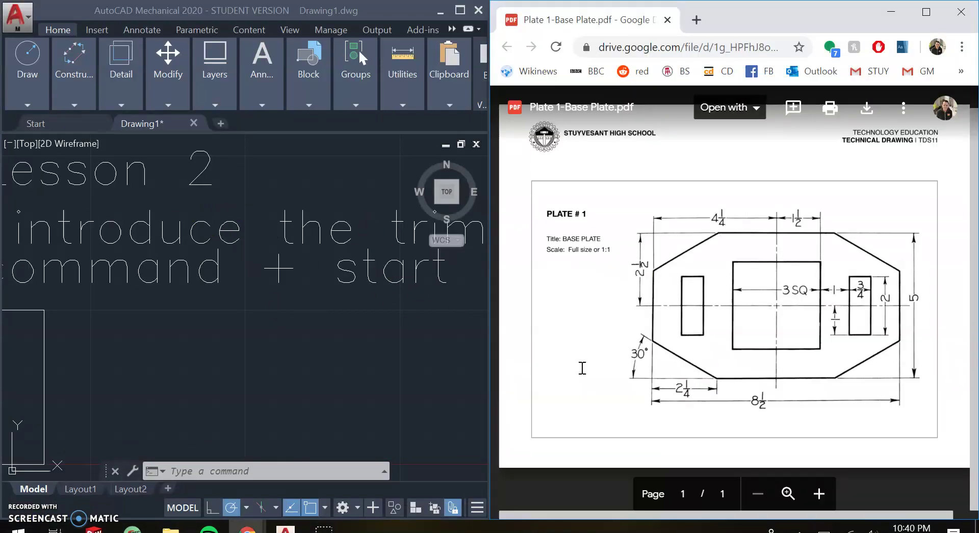
pyautogui.click(227, 125)
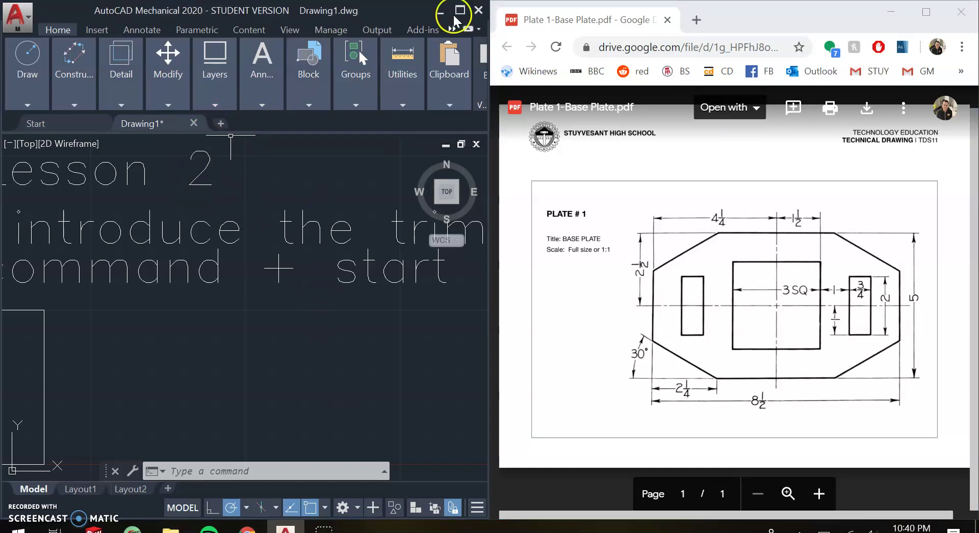
pyautogui.moveTo(489, 54); pyautogui.dragTo(843, 106)
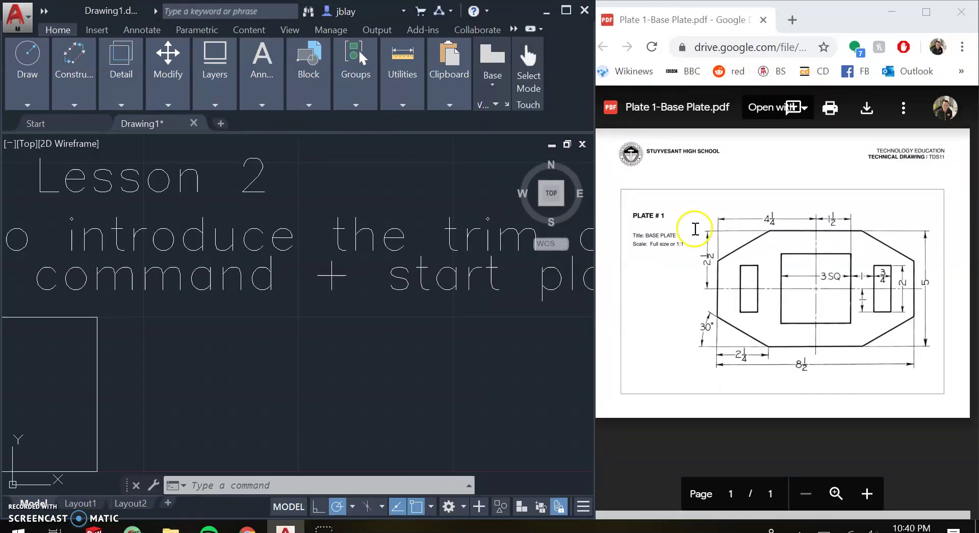
pyautogui.click(218, 124)
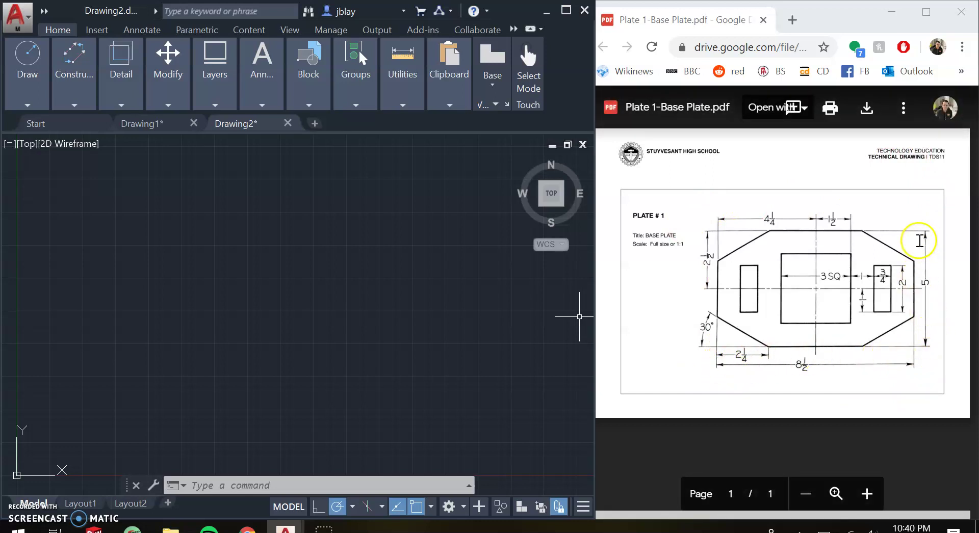
pyautogui.click(213, 305)
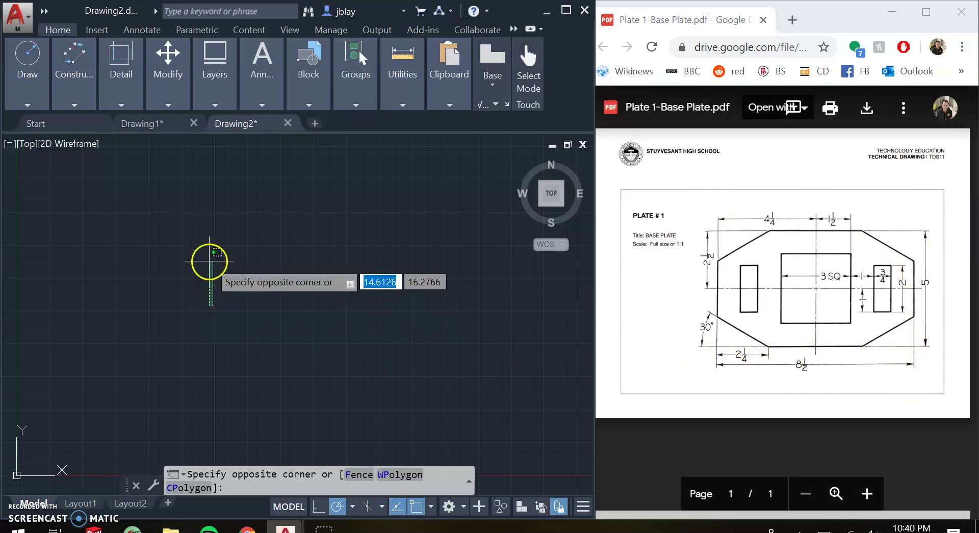
pyautogui.click(209, 261)
pyautogui.click(193, 291)
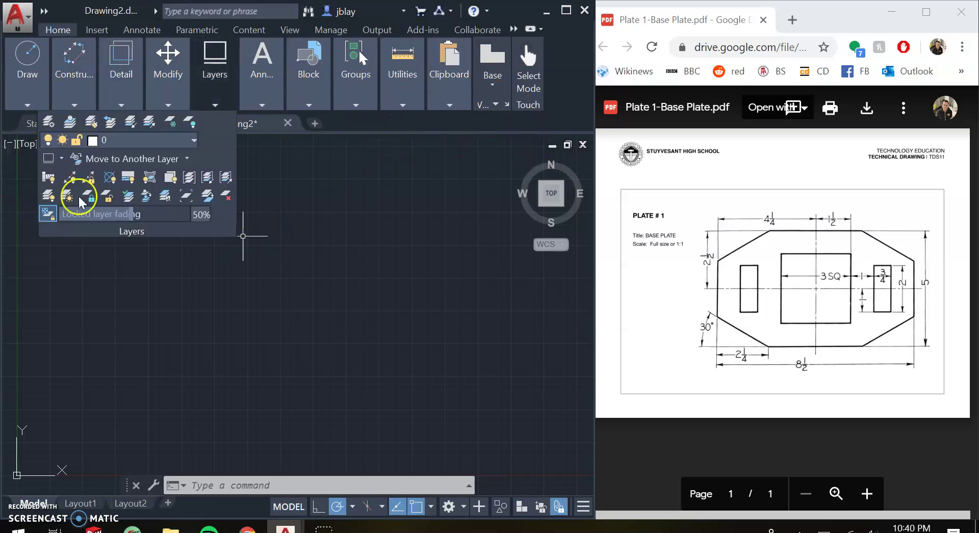
pyautogui.click(362, 197)
pyautogui.click(312, 256)
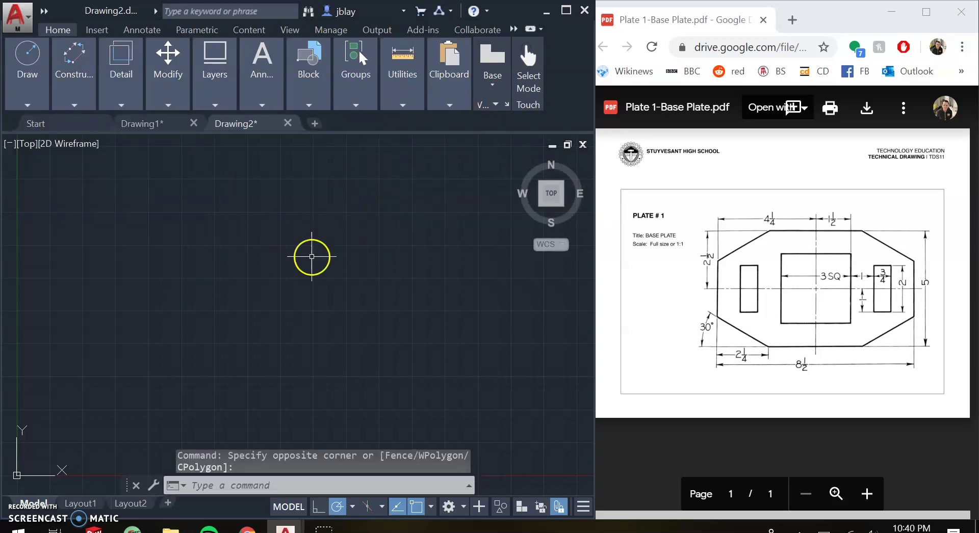
# - Draw the plate's outer rectangle from the origin 0,0 with a width of 8.5 and a height of 5
pyautogui.write('re')
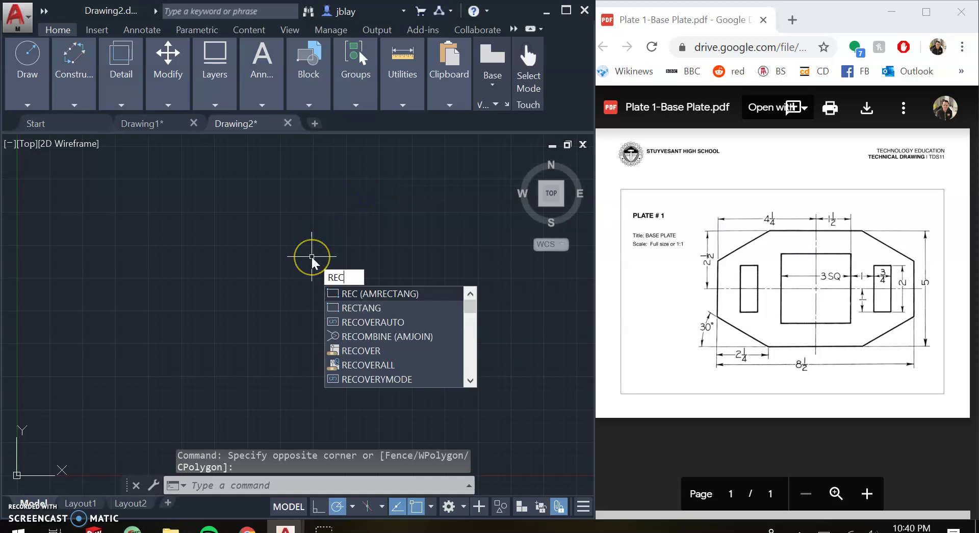
pyautogui.press('Return')
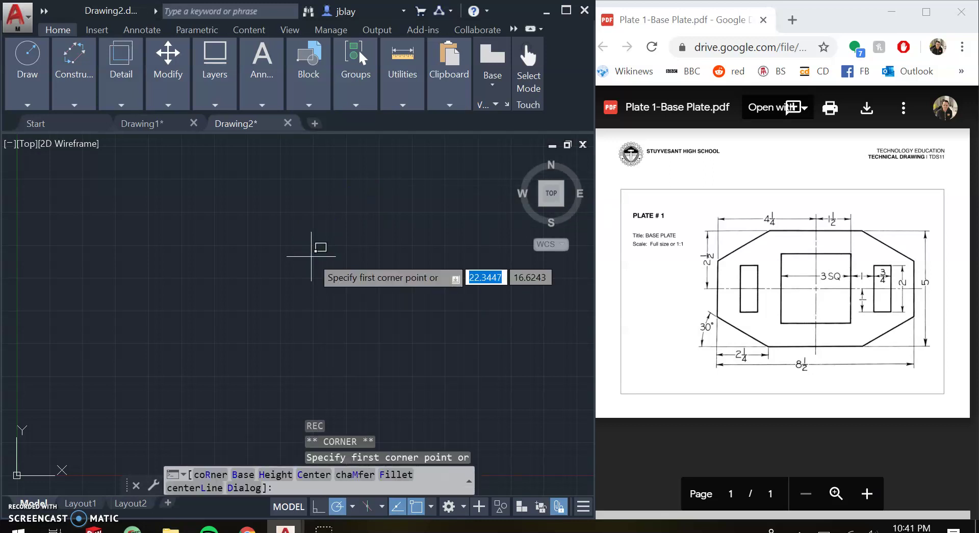
pyautogui.click(225, 279)
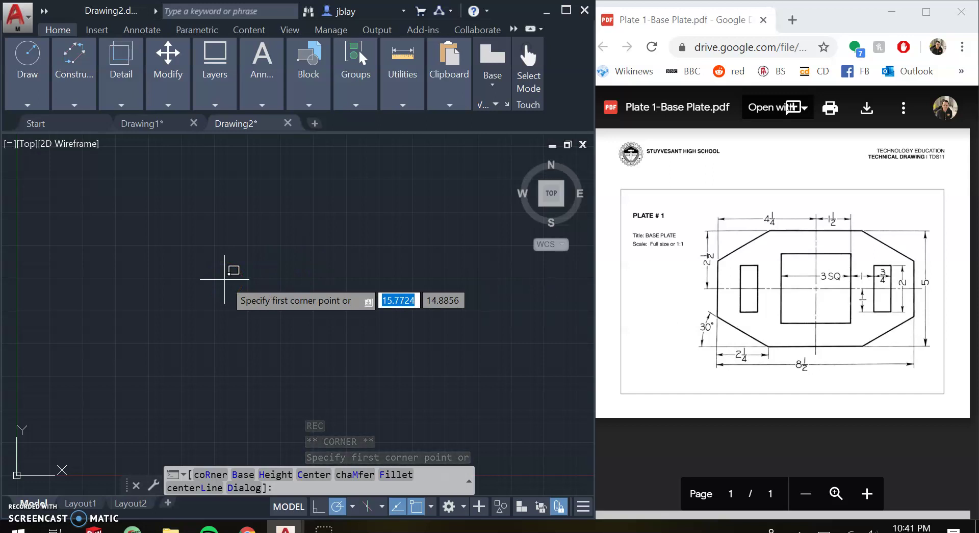
pyautogui.moveTo(224, 279)
pyautogui.mouseDown()
pyautogui.moveTo(149, 333)
pyautogui.moveTo(24, 462)
pyautogui.mouseUp()
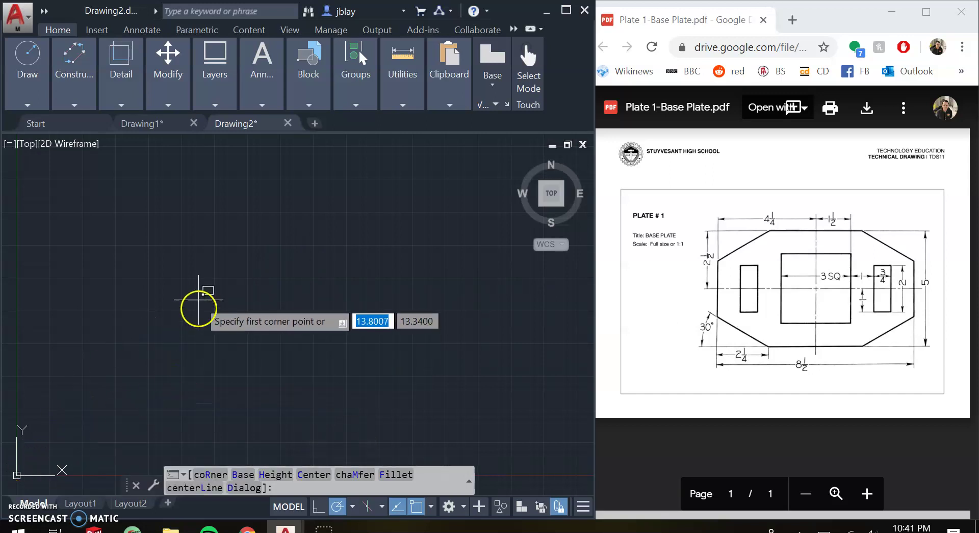
pyautogui.write('0')
pyautogui.press('Tab')
pyautogui.write('0')
pyautogui.press('Return')
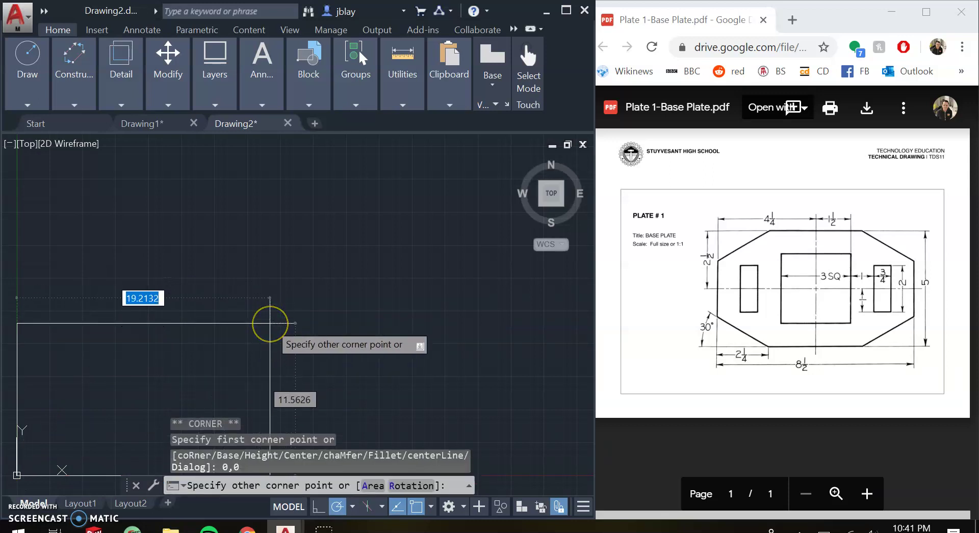
pyautogui.write('8')
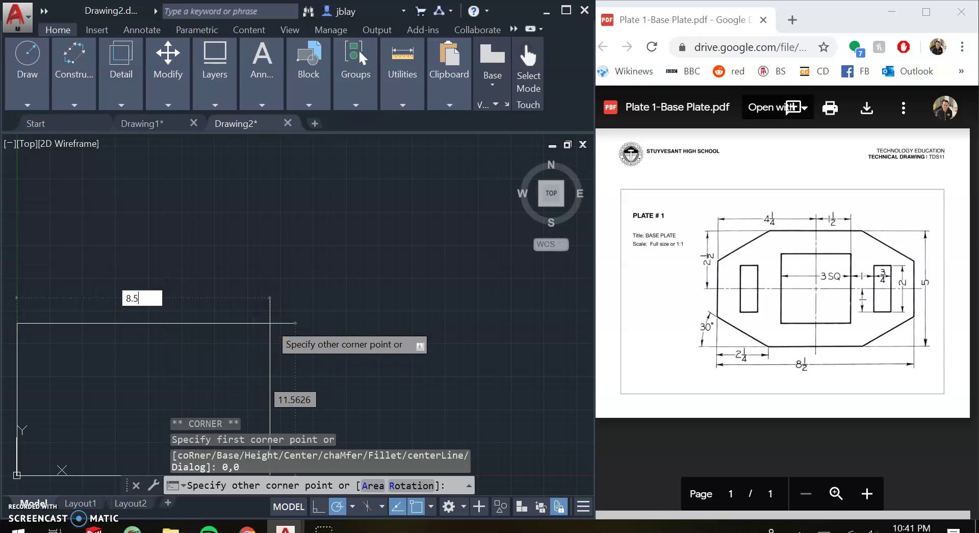
pyautogui.write('.5')
pyautogui.press('Tab')
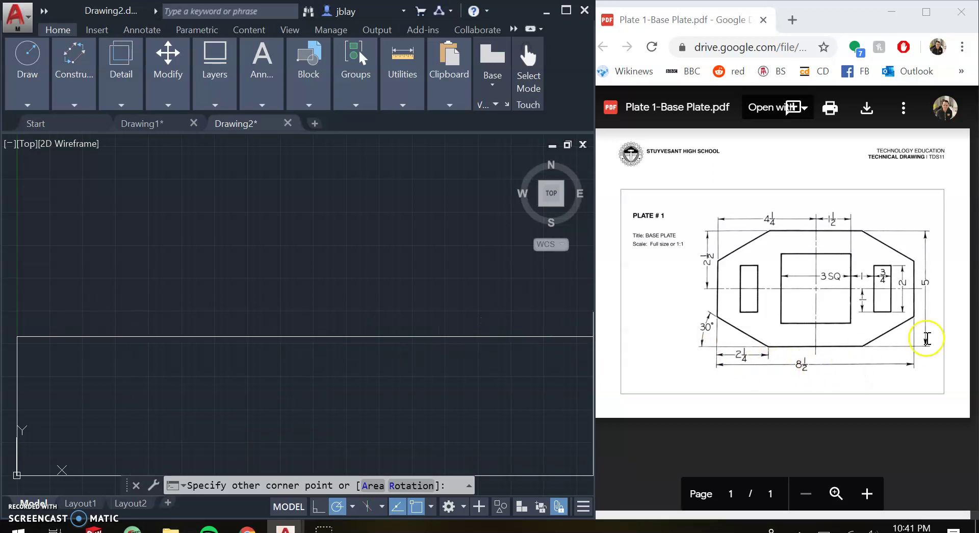
pyautogui.write('5')
pyautogui.press('Return')
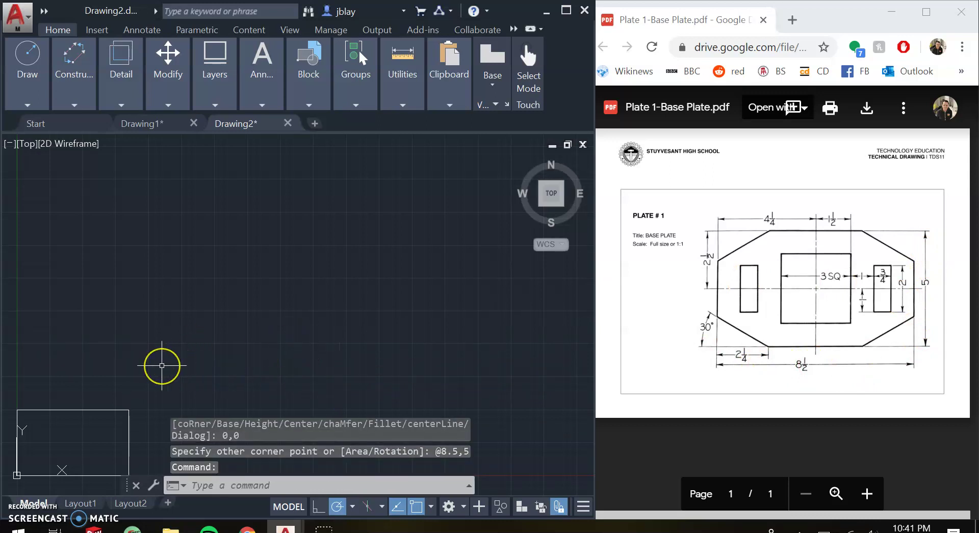
# - Review the object snap modes and object snap tracking in the drafting settings
pyautogui.moveTo(157, 362); pyautogui.dragTo(337, 249, button='middle')
pyautogui.scroll(4, 280, 295)
pyautogui.scroll(-2, 259, 346)
pyautogui.scroll(2, 259, 345)
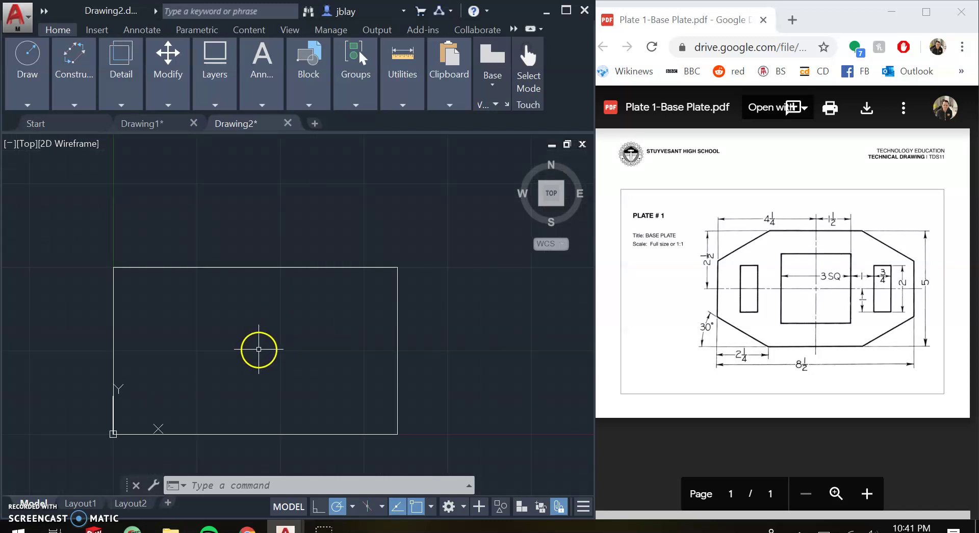
pyautogui.scroll(2, 260, 336)
pyautogui.scroll(-2, 261, 342)
pyautogui.moveTo(262, 344); pyautogui.dragTo(261, 306, button='middle')
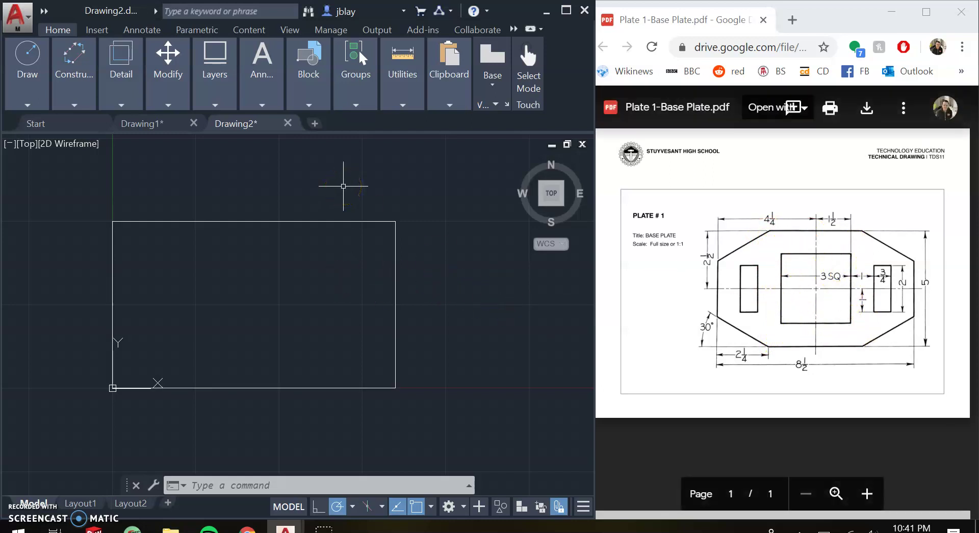
pyautogui.write('ohs')
pyautogui.press('Return')
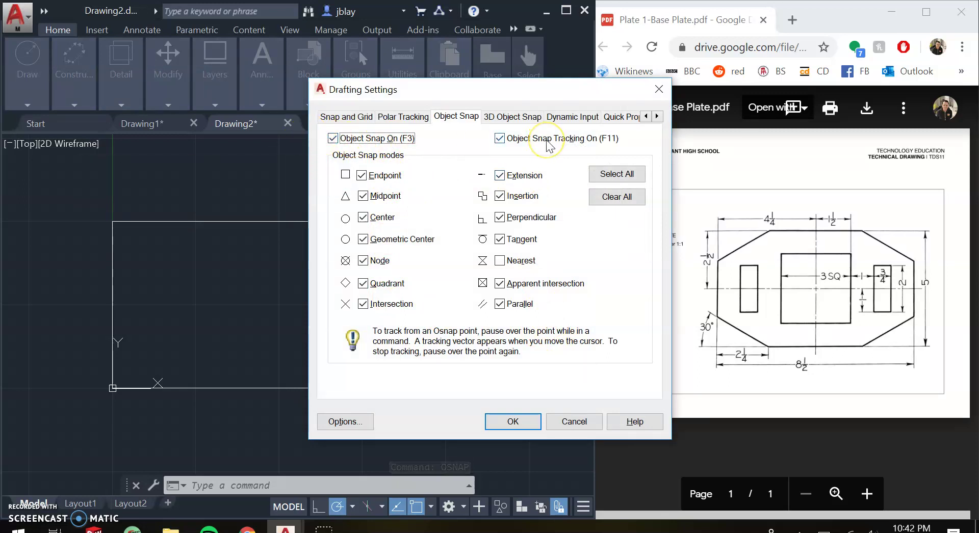
pyautogui.click(526, 422)
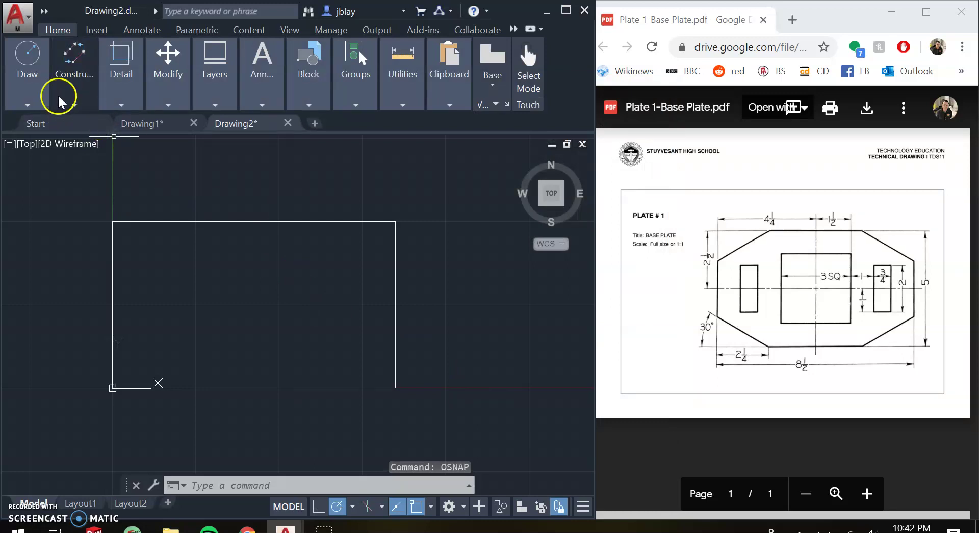
# - Draw a center-corner rectangle at the plate outline's geometric center, with its corner offset 1.5 horizontally and 1.5 vertically
pyautogui.click(43, 105)
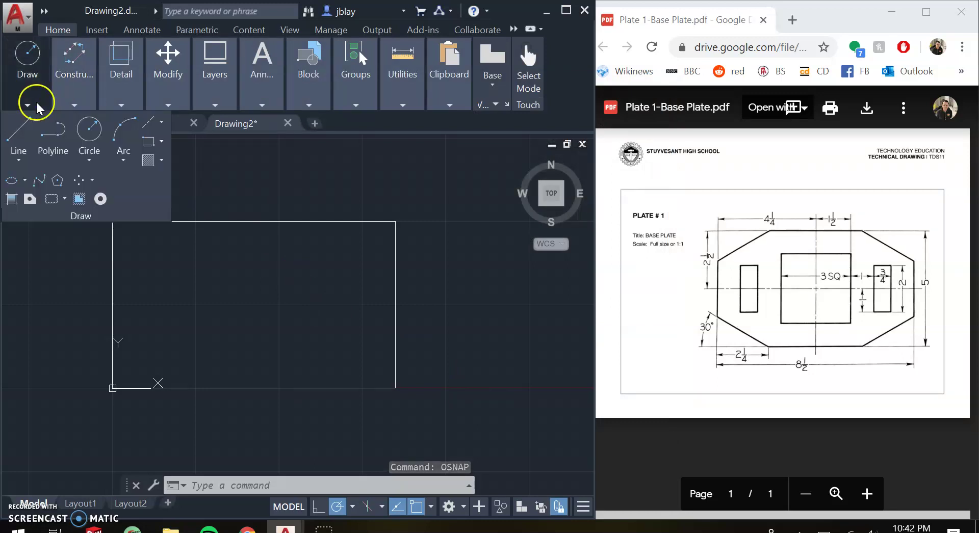
pyautogui.click(162, 141)
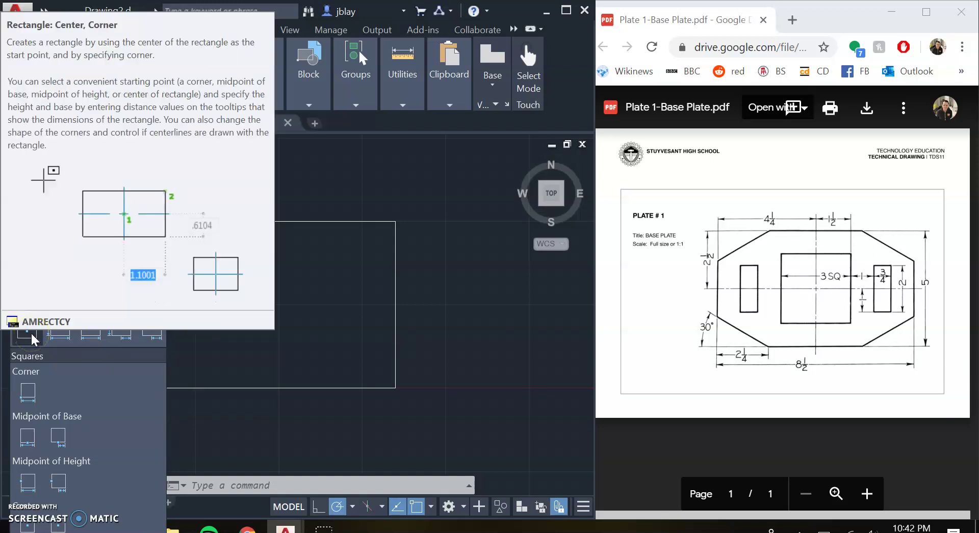
pyautogui.click(31, 336)
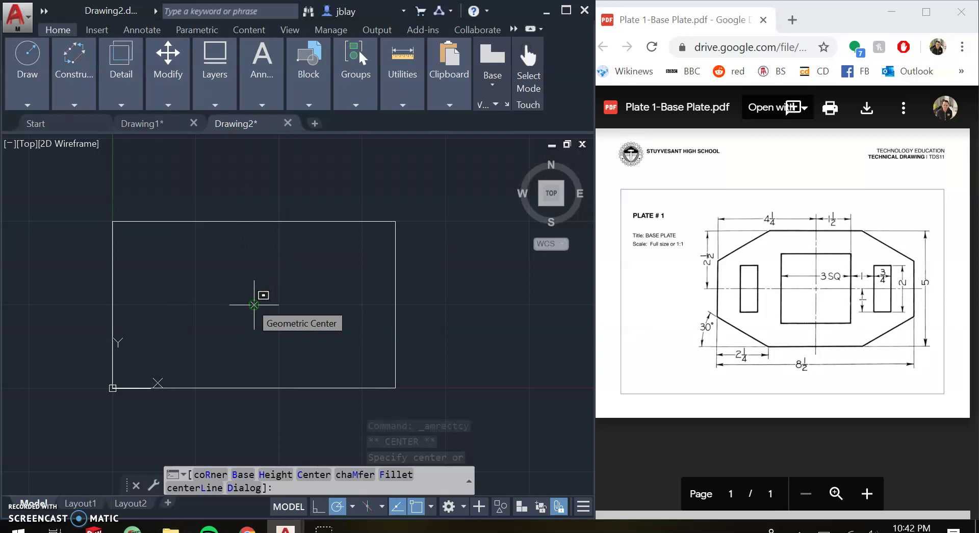
pyautogui.click(254, 305)
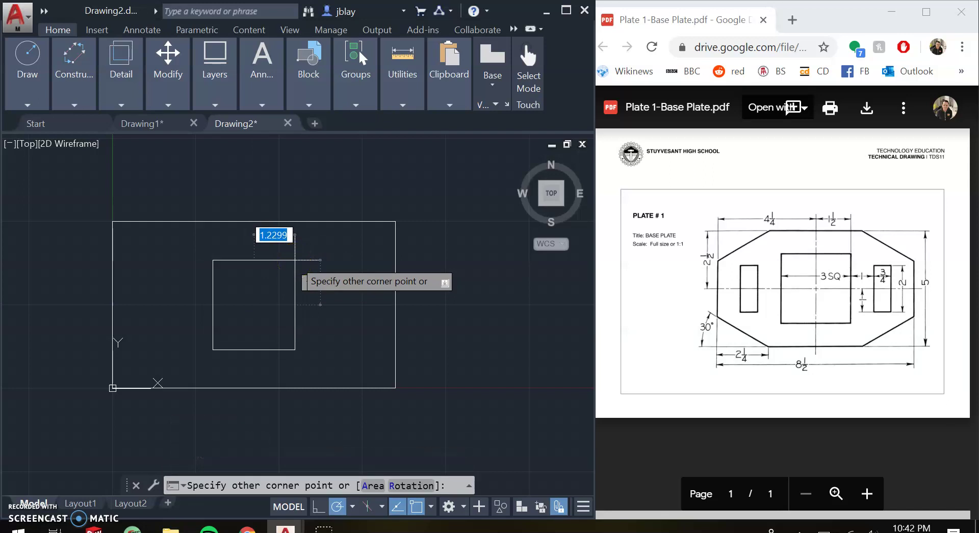
pyautogui.write('1.5')
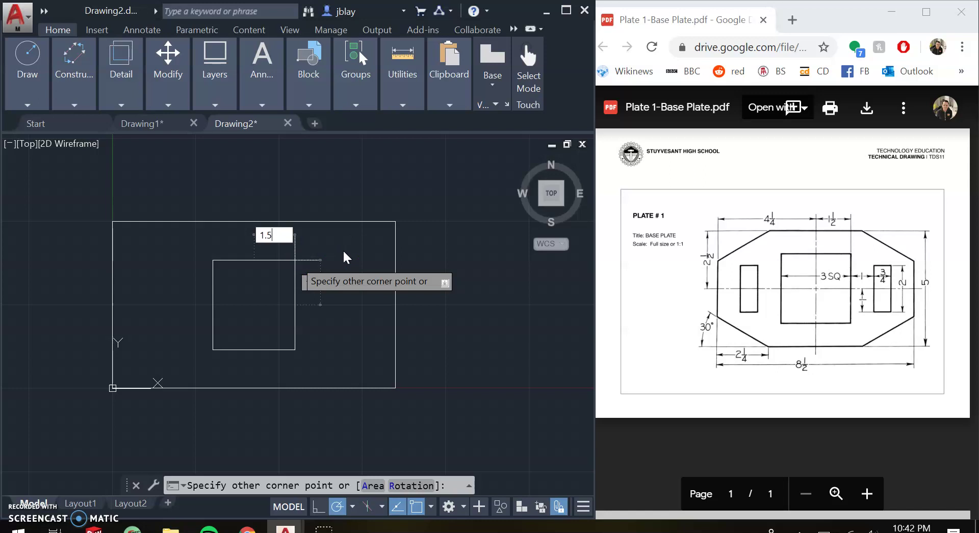
pyautogui.press('Tab')
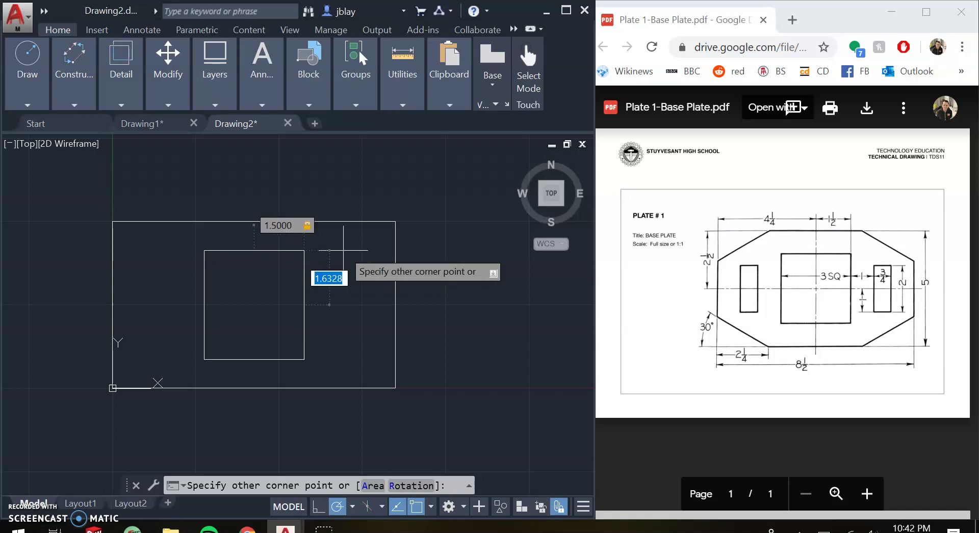
pyautogui.write('1.5')
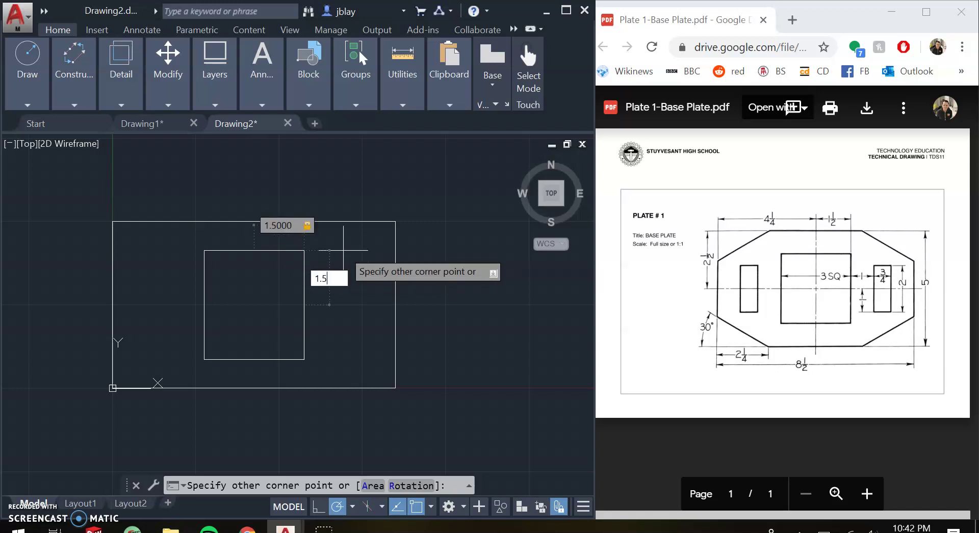
pyautogui.press('Return')
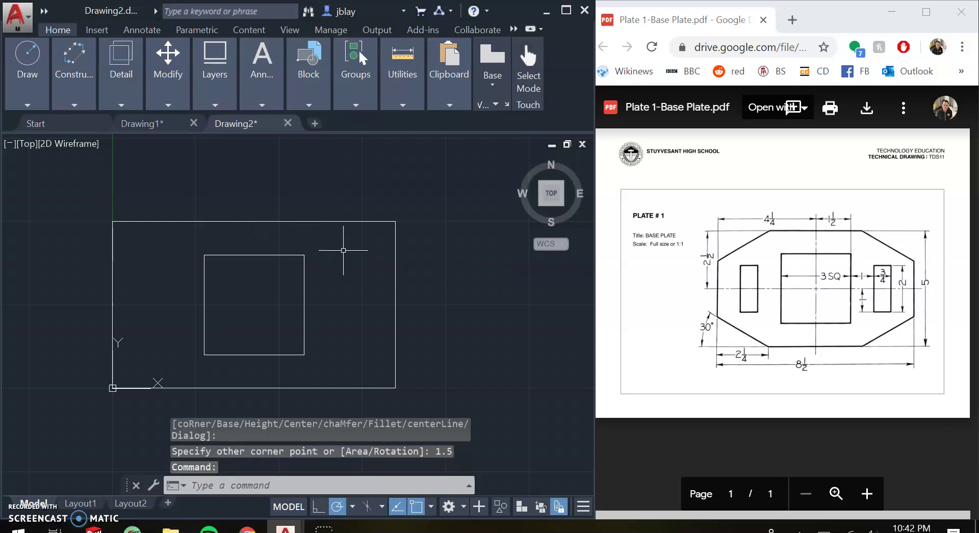
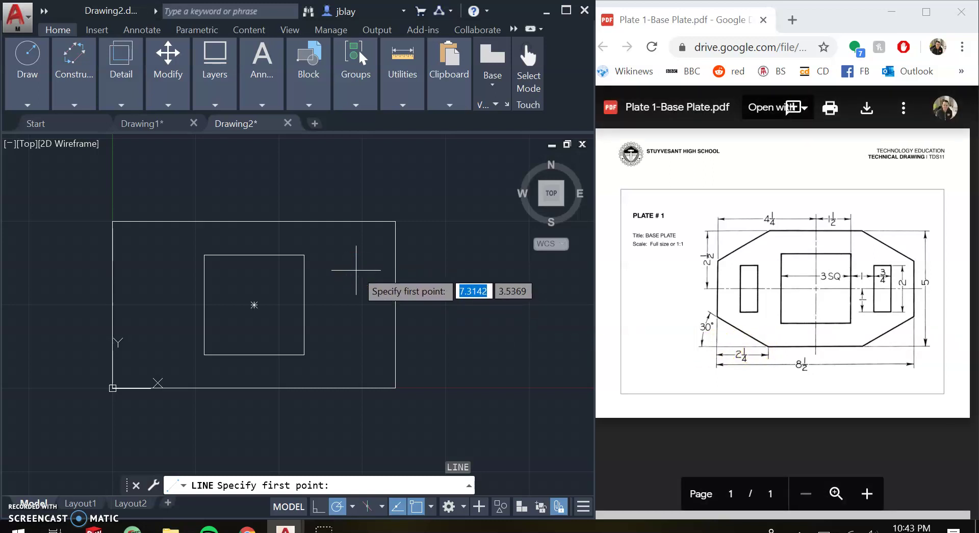
# - Draw a line from 2.25,0 at 150 degrees, about 3.99 long, crossing the plate outline's left edge
pyautogui.write('2.25')
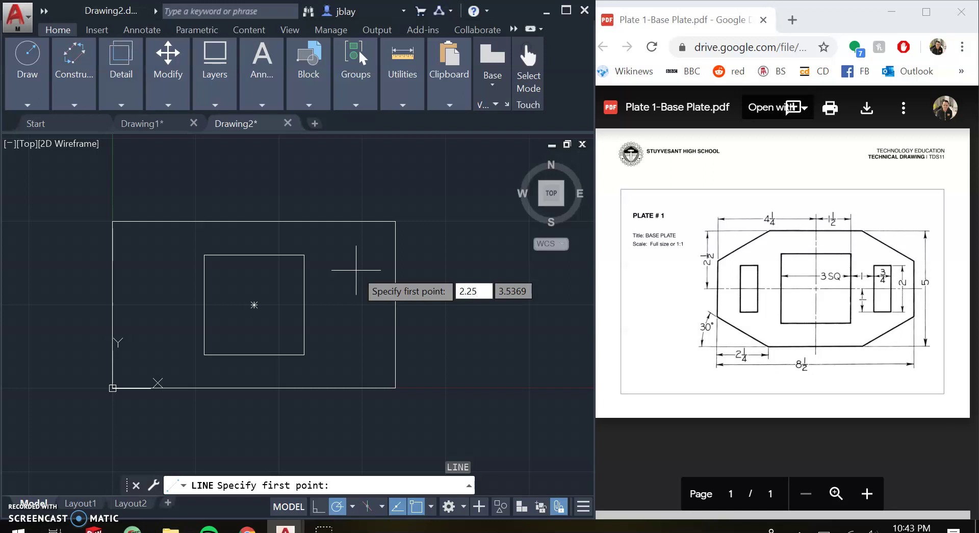
pyautogui.press('Tab')
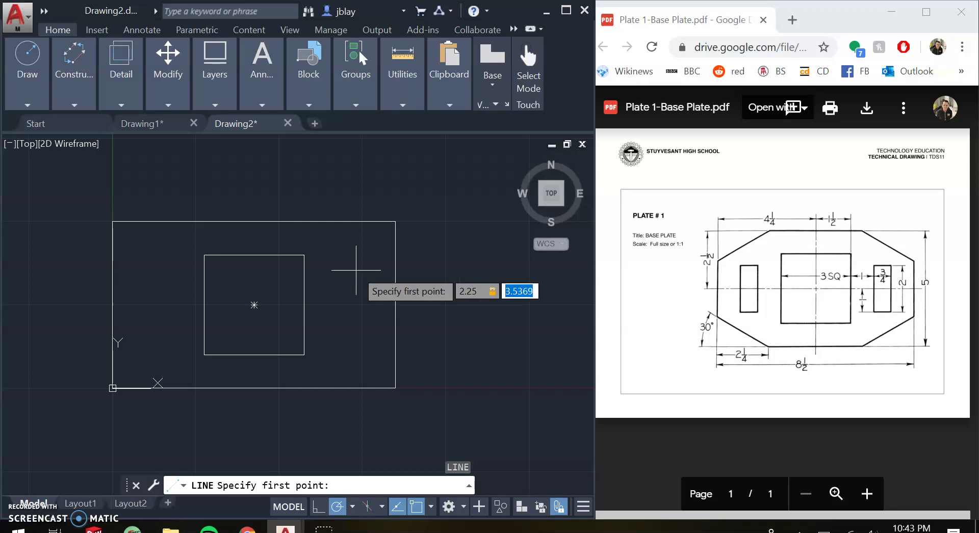
pyautogui.write('0')
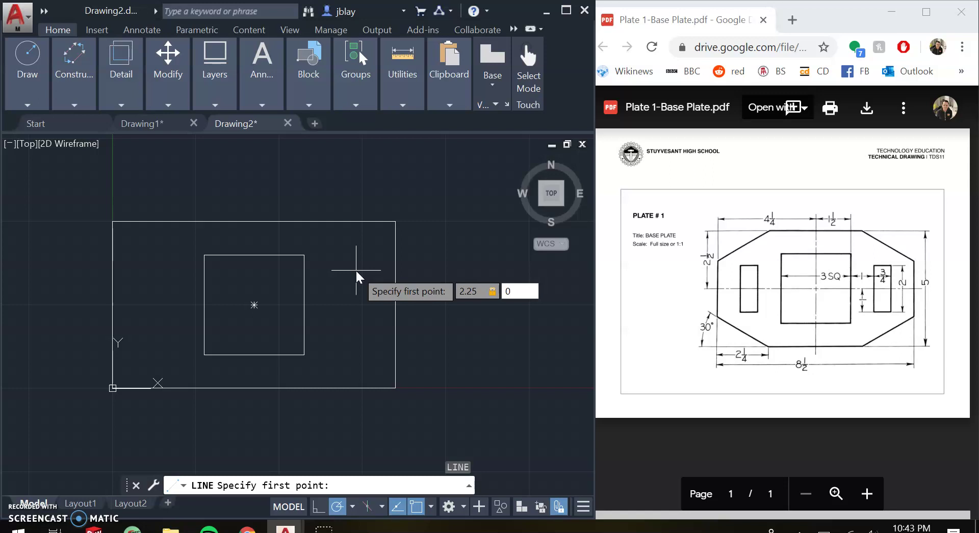
pyautogui.press('Return')
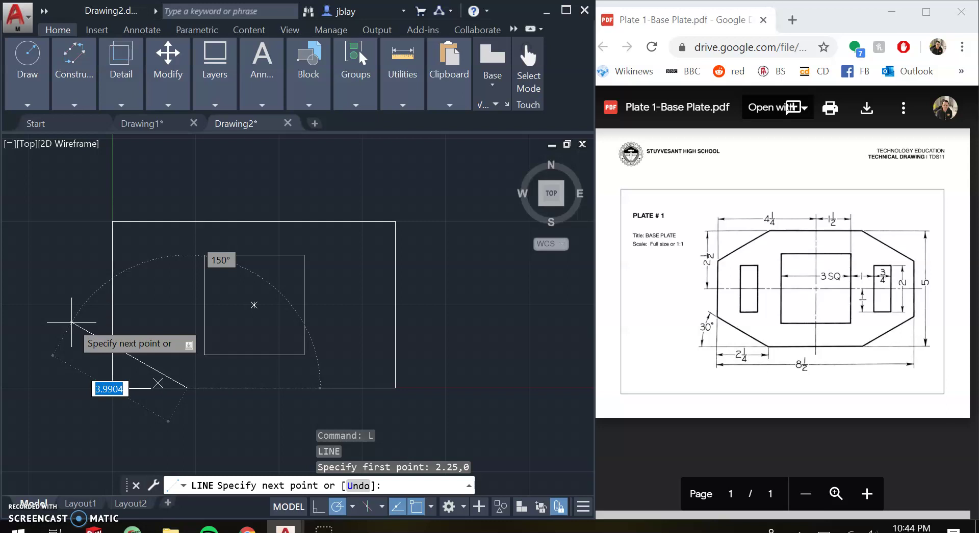
pyautogui.press('Tab')
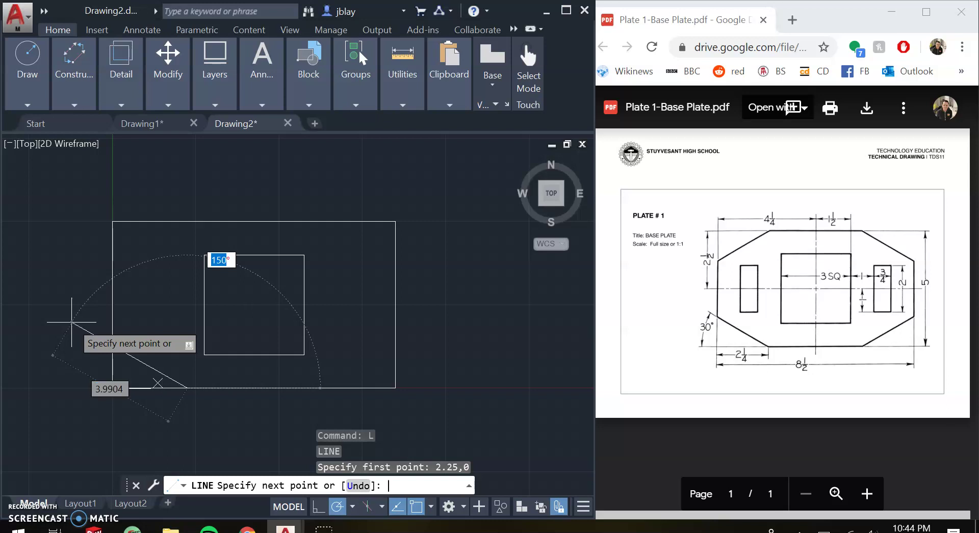
pyautogui.write('150')
pyautogui.press('Return')
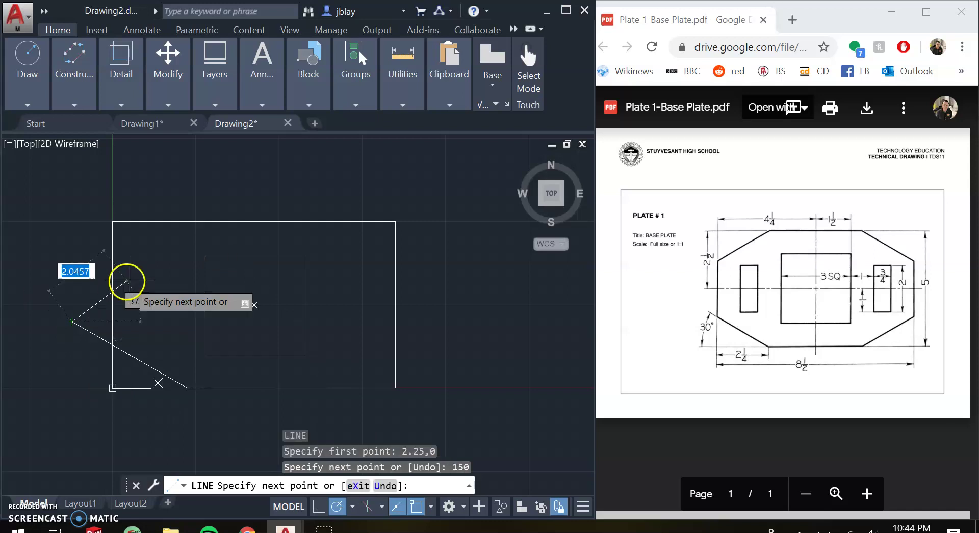
pyautogui.press('Escape')
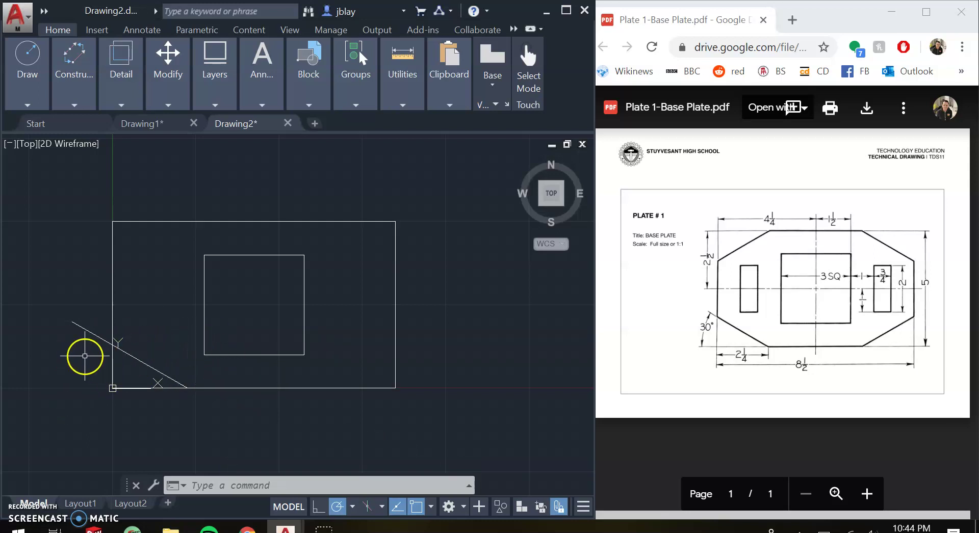
# - Trim the part of the angled line outside the plate, using the outer rectangle as the cutting edge
pyautogui.scroll(2, 82, 357)
pyautogui.scroll(1, 85, 353)
pyautogui.moveTo(265, 332)
pyautogui.mouseDown(button='middle')
pyautogui.moveTo(292, 293)
pyautogui.moveTo(289, 305)
pyautogui.mouseUp(button='middle')
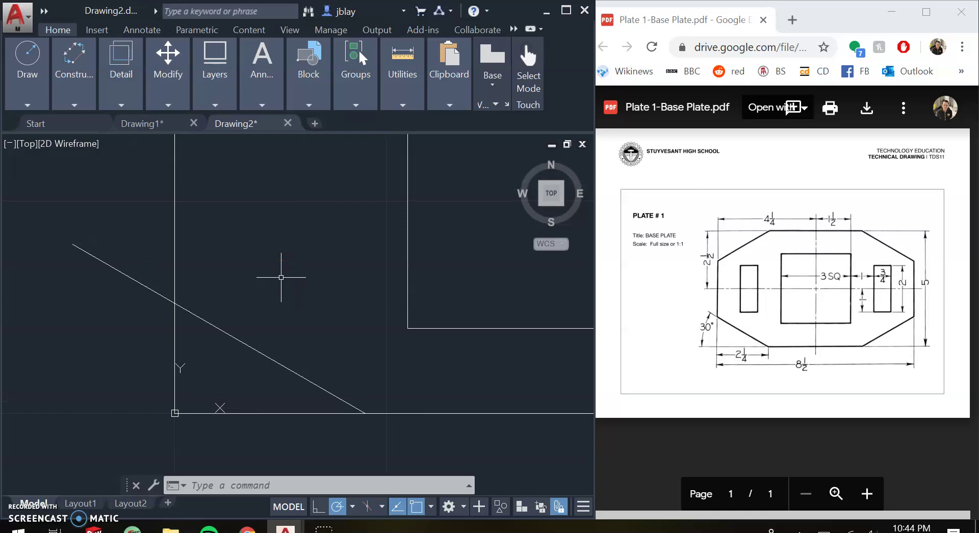
pyautogui.write('tri')
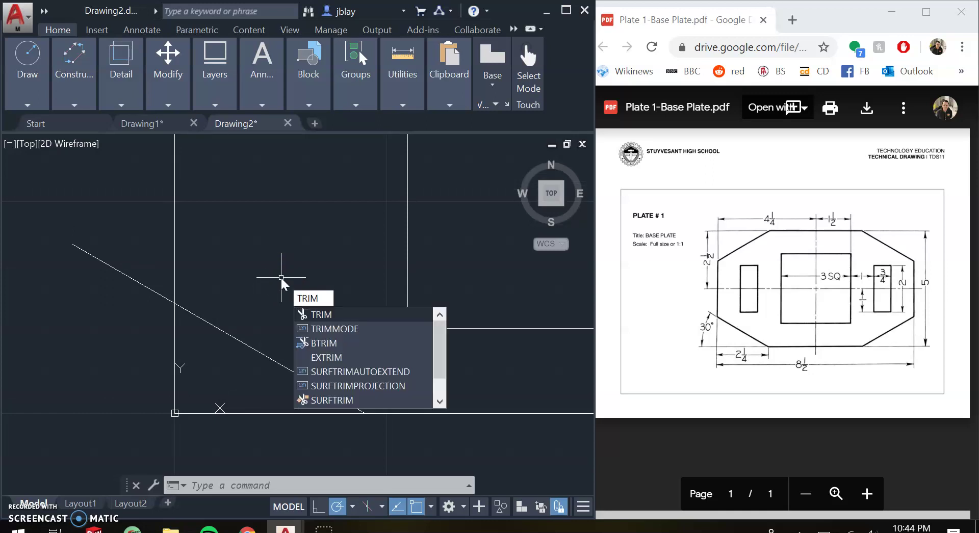
pyautogui.press('Return')
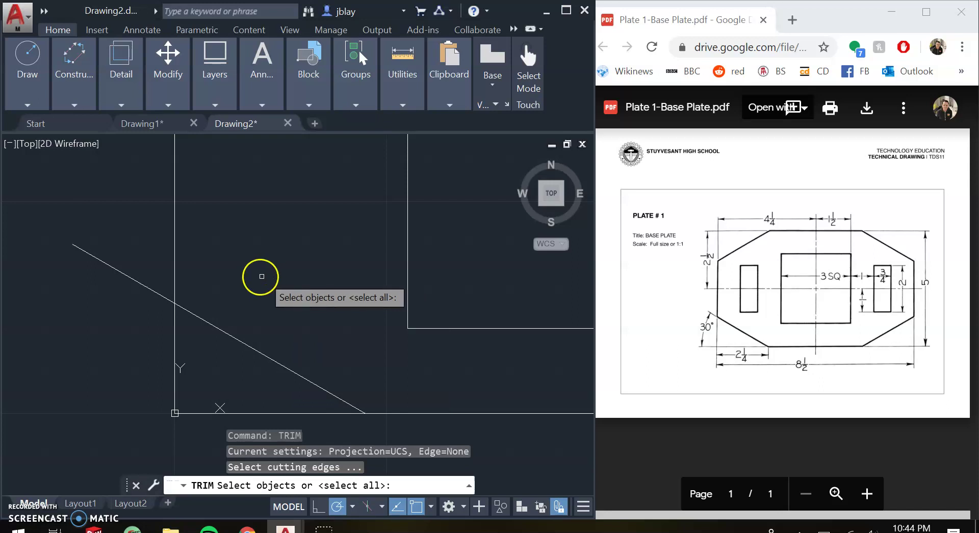
pyautogui.click(174, 256)
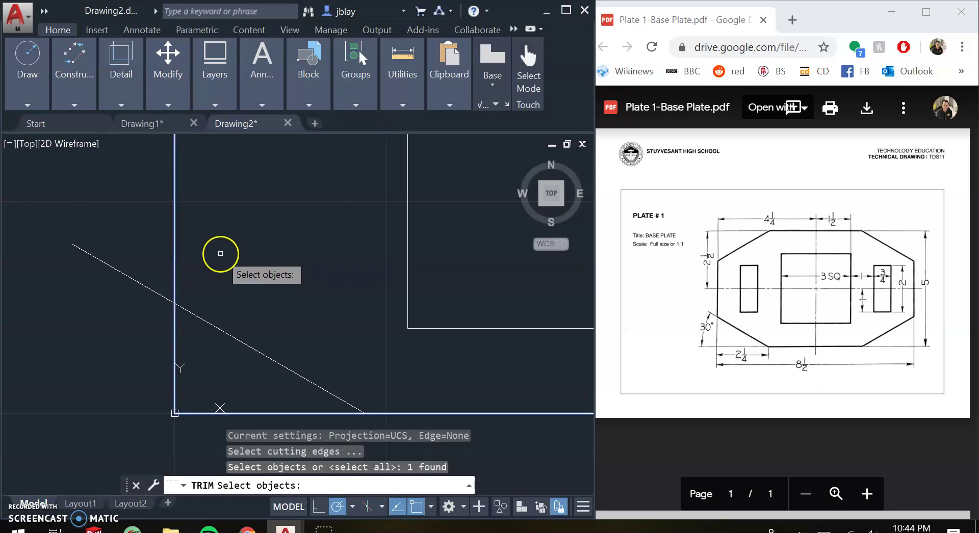
pyautogui.press('Return')
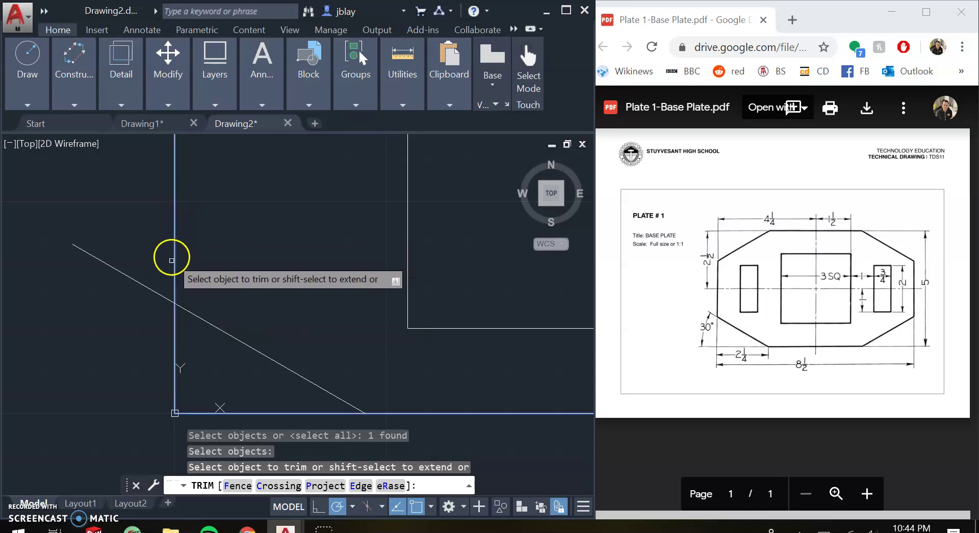
pyautogui.click(125, 277)
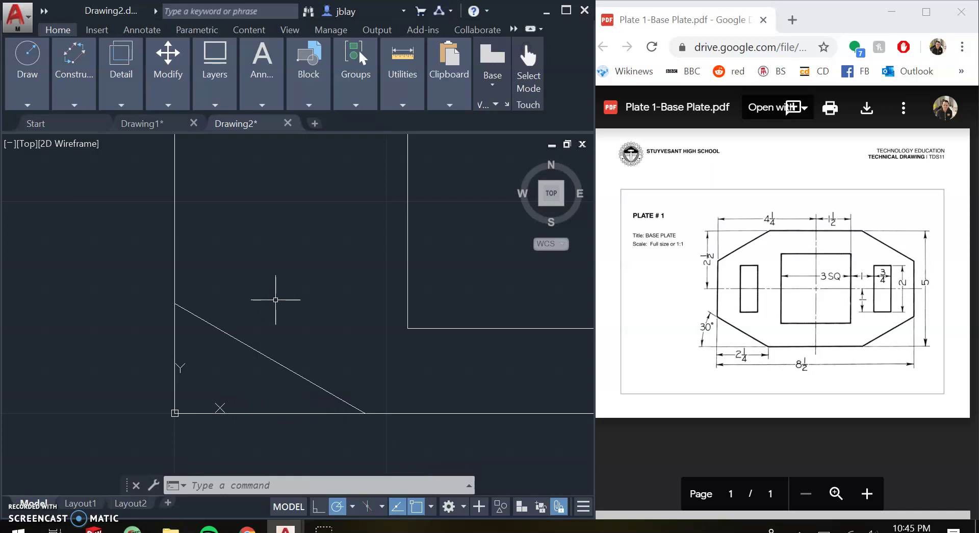
# - Trim away the outer rectangle's lower-left corner, using the angled line as the cutting edge
pyautogui.press('Return')
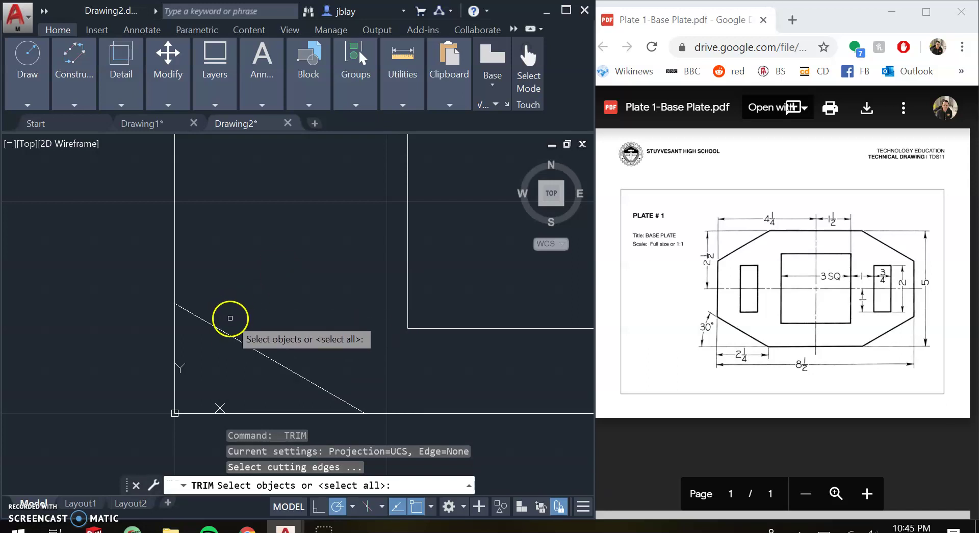
pyautogui.click(230, 336)
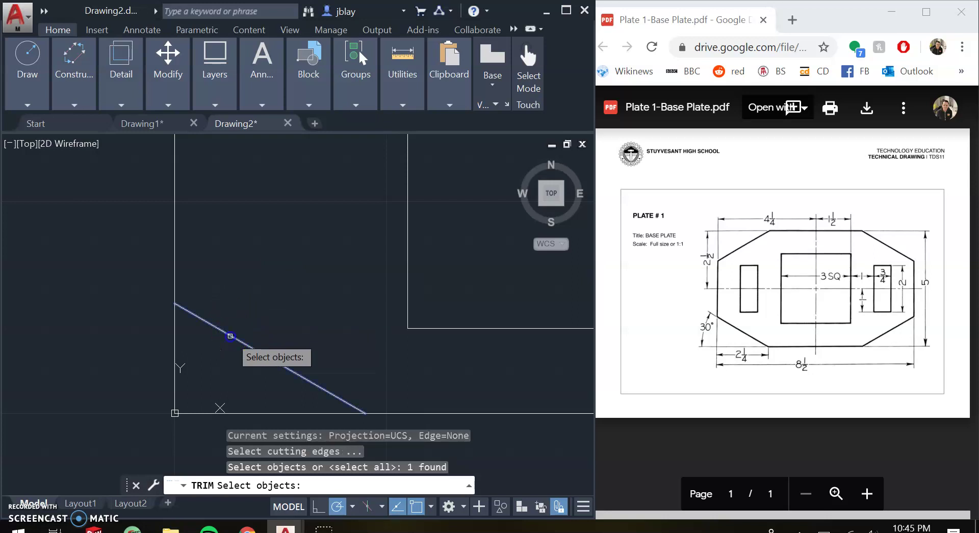
pyautogui.press('Return')
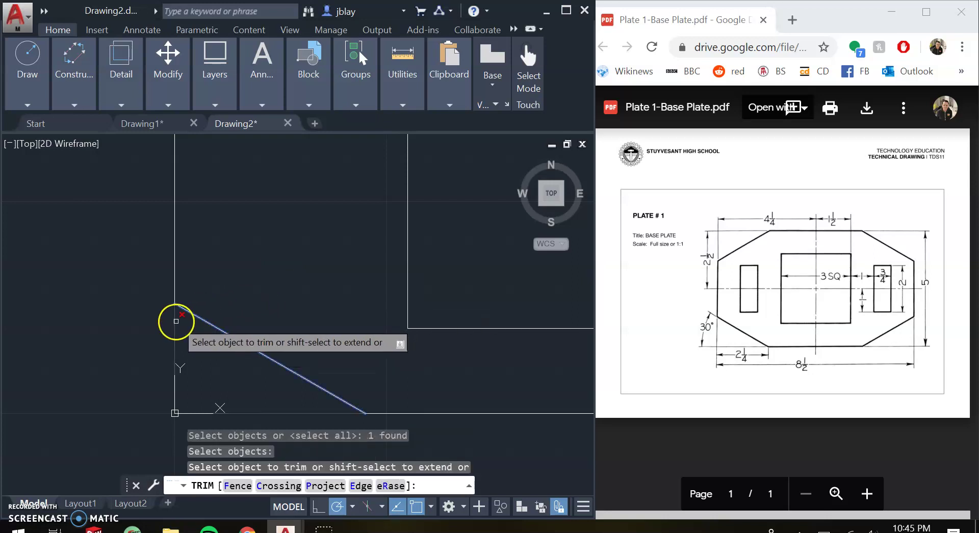
pyautogui.click(174, 324)
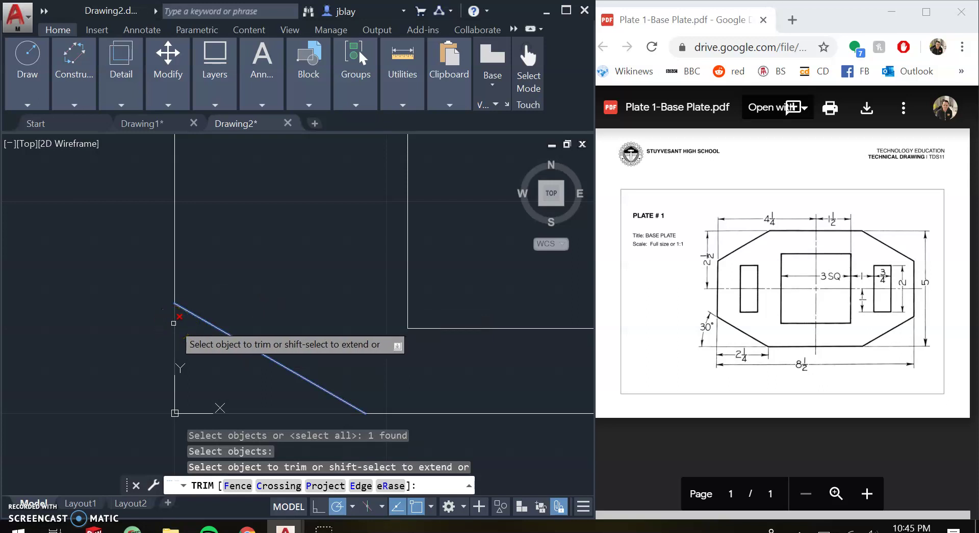
pyautogui.click(173, 324)
pyautogui.click(223, 285)
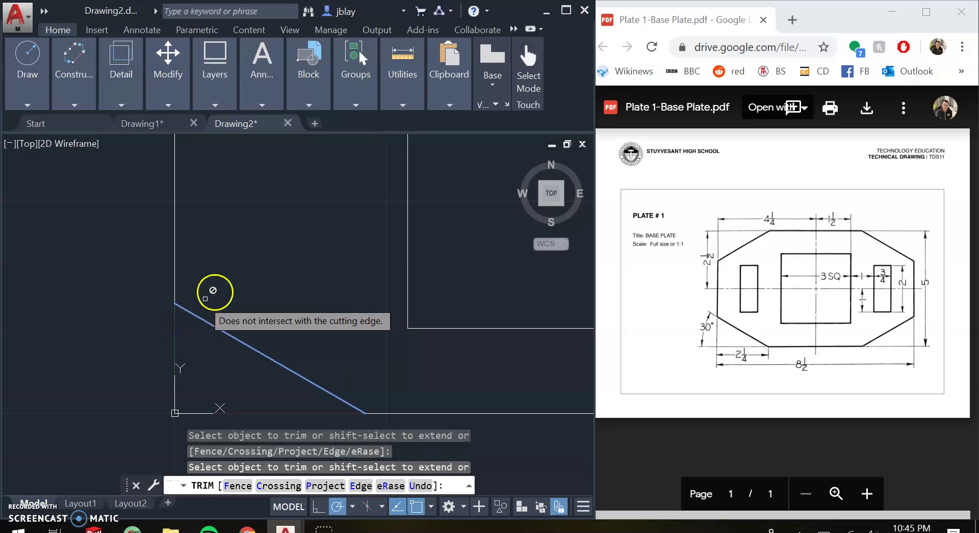
pyautogui.press('Return')
# - Draw a line from 2.25,5 at a 150-degree angle down toward the plate's left edge, about 1.88 long
pyautogui.scroll(-3, 222, 285)
pyautogui.click(317, 284)
pyautogui.moveTo(318, 284)
pyautogui.mouseDown(button='middle')
pyautogui.moveTo(383, 261)
pyautogui.moveTo(315, 306)
pyautogui.mouseUp(button='middle')
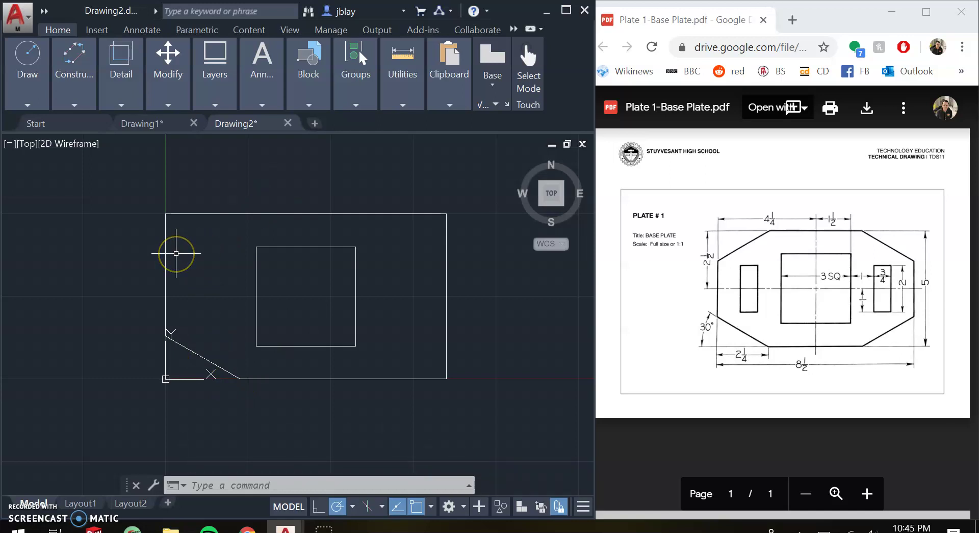
pyautogui.write('l')
pyautogui.press('Return')
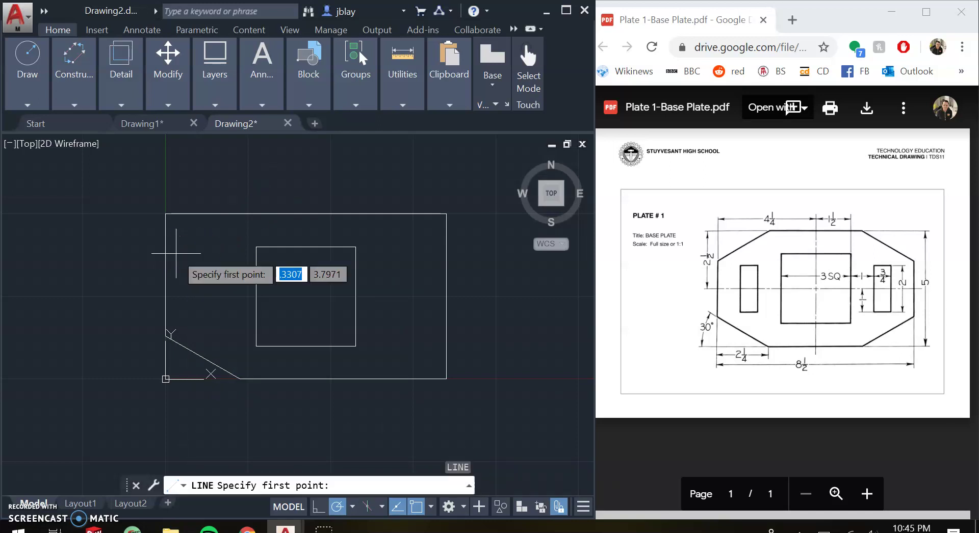
pyautogui.write('2.25')
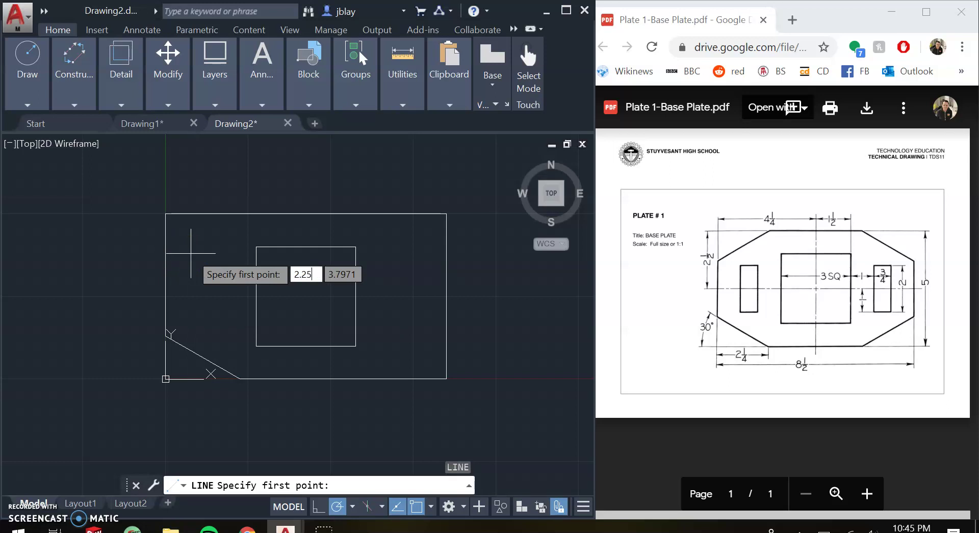
pyautogui.press('Tab')
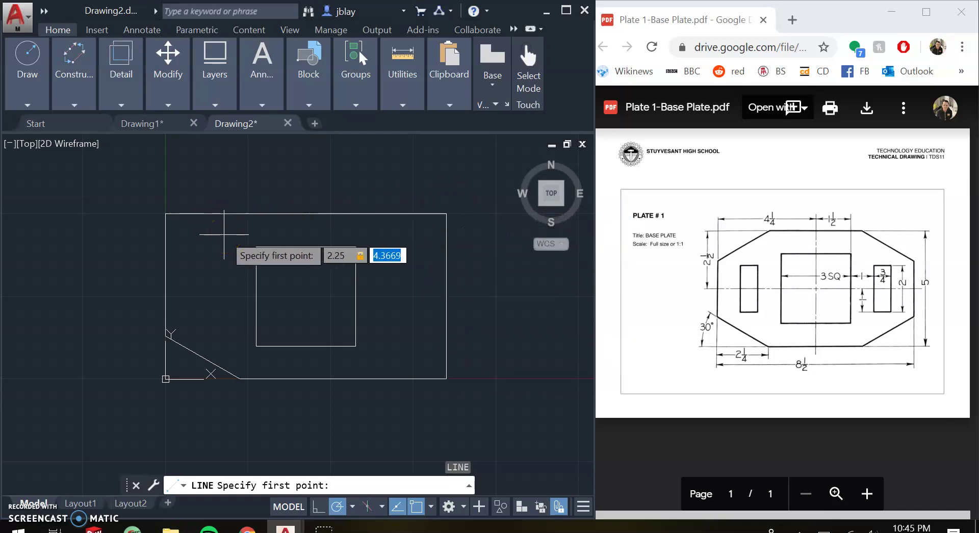
pyautogui.write('5')
pyautogui.press('Return')
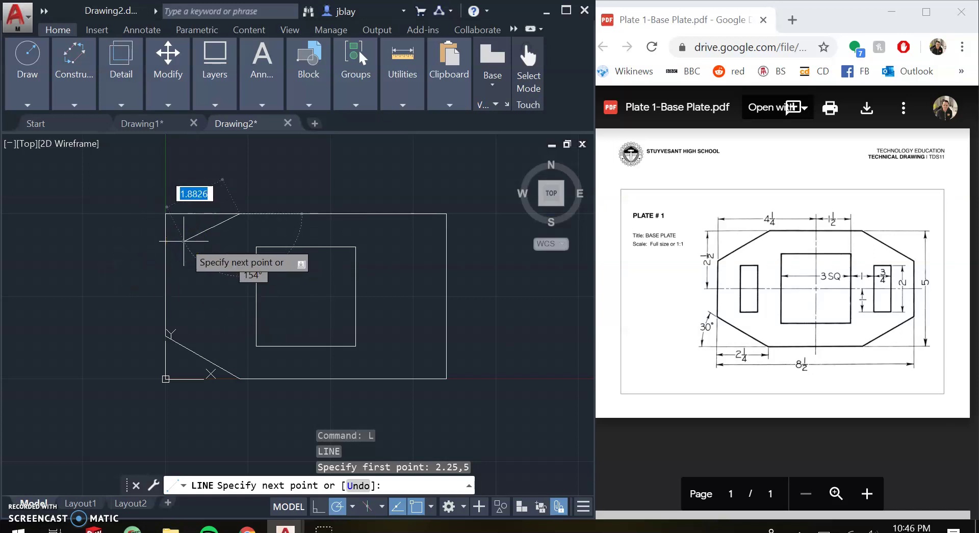
pyautogui.press('Tab')
pyautogui.write('150')
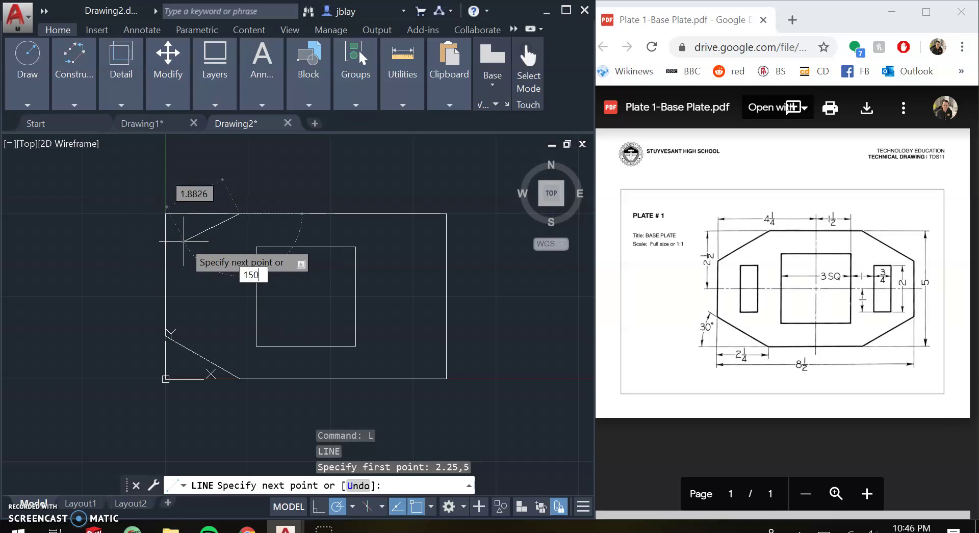
pyautogui.press('Return')
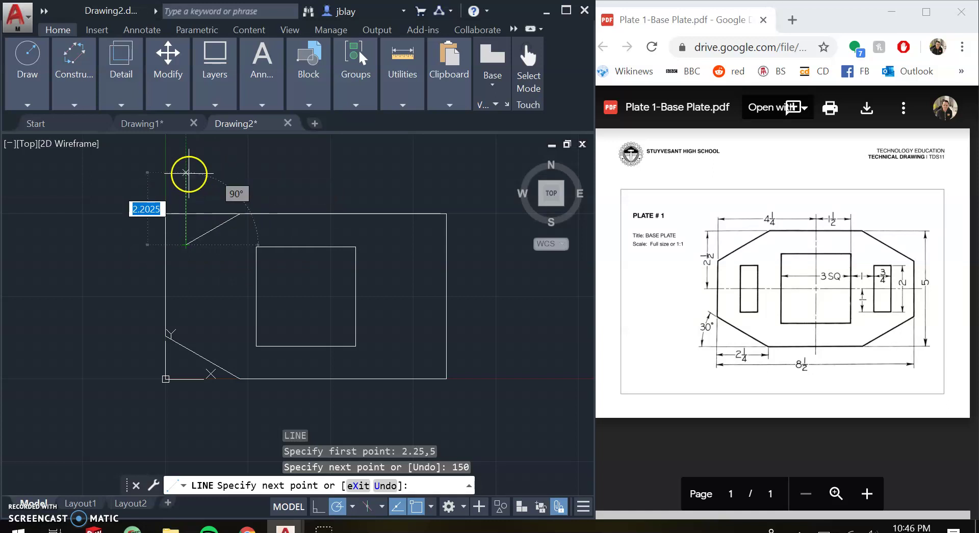
pyautogui.press('Escape')
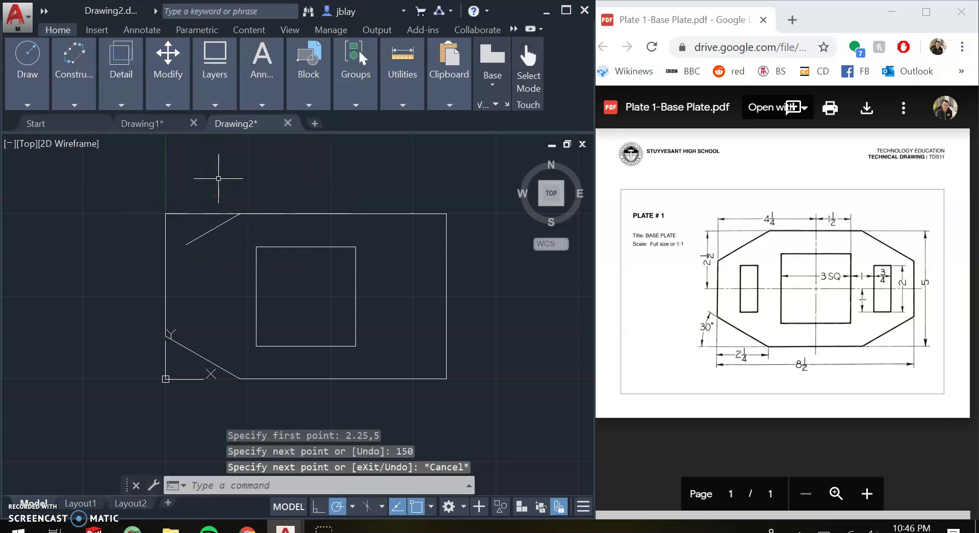
# - Extend the upper angled line to the plate's left edge, using the outer rectangle as the boundary
pyautogui.scroll(2, 185, 265)
pyautogui.scroll(3, 194, 306)
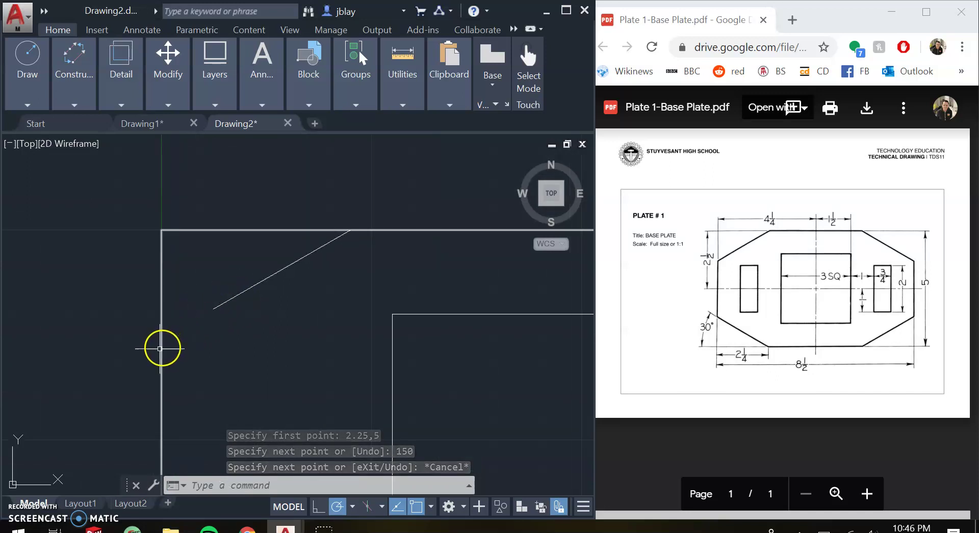
pyautogui.write('extend')
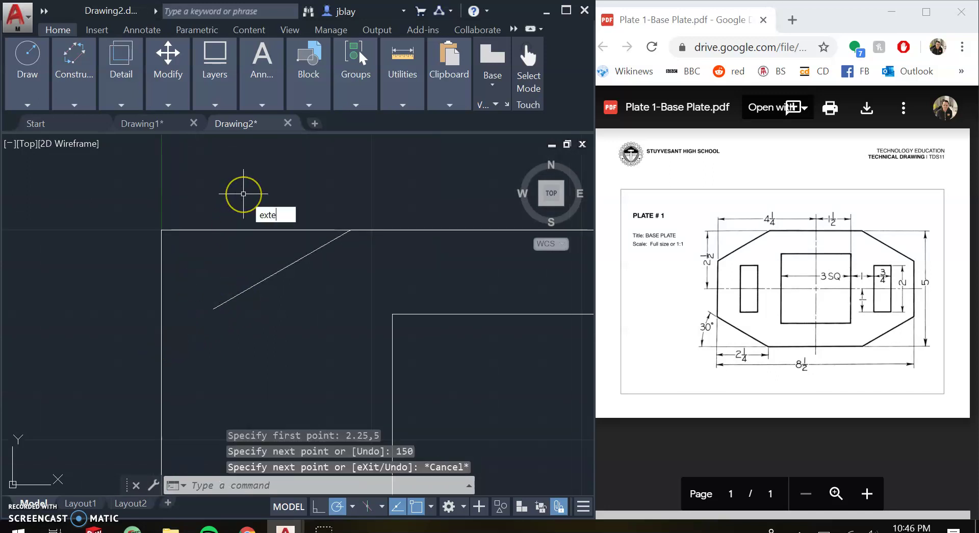
pyautogui.press('Return')
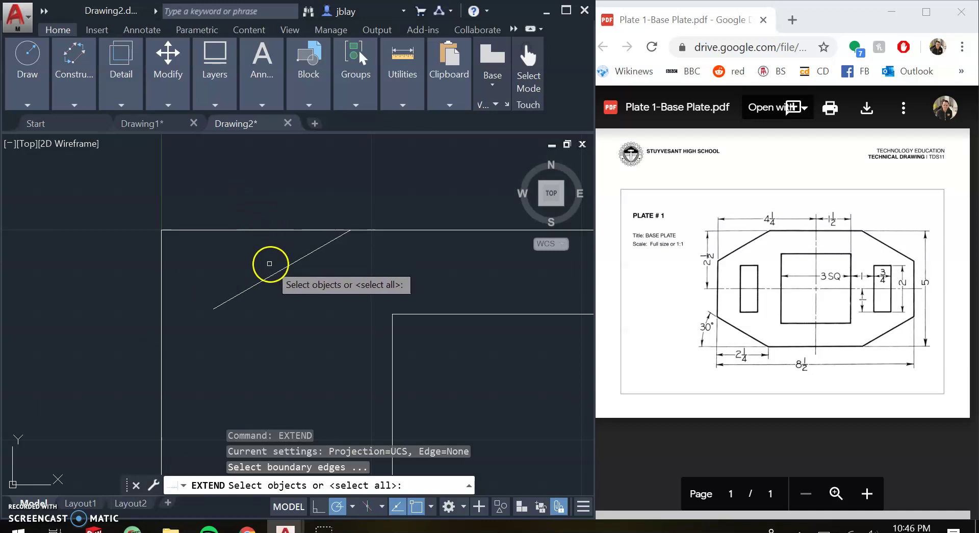
pyautogui.click(160, 286)
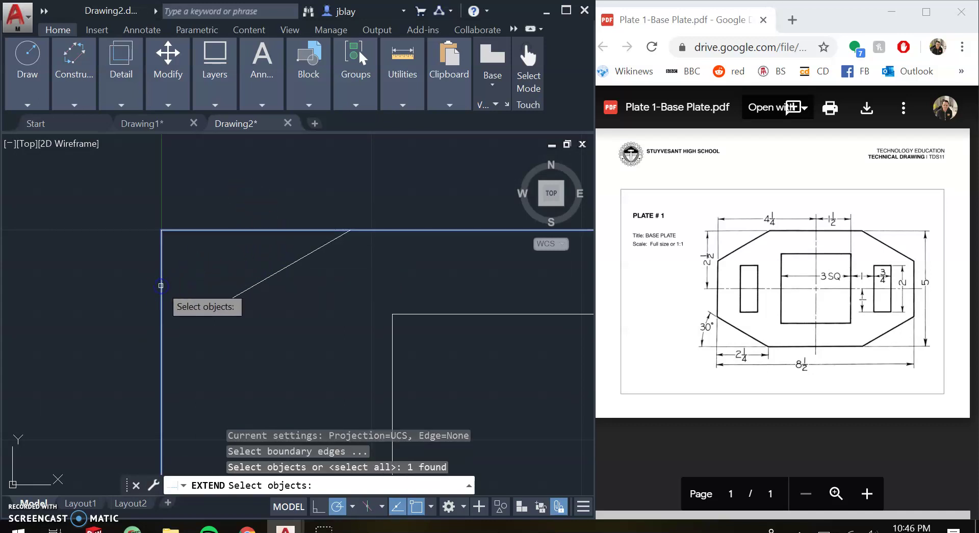
pyautogui.press('Return')
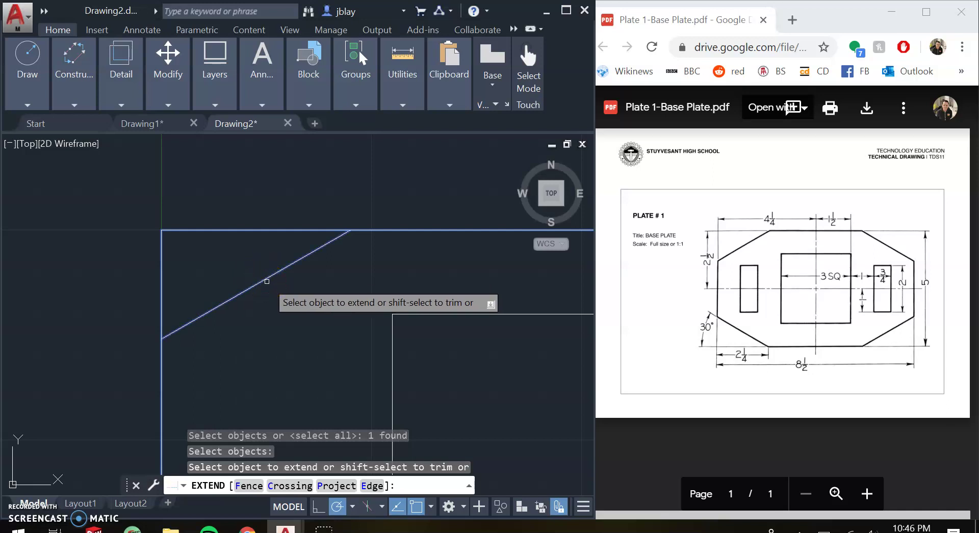
pyautogui.click(267, 282)
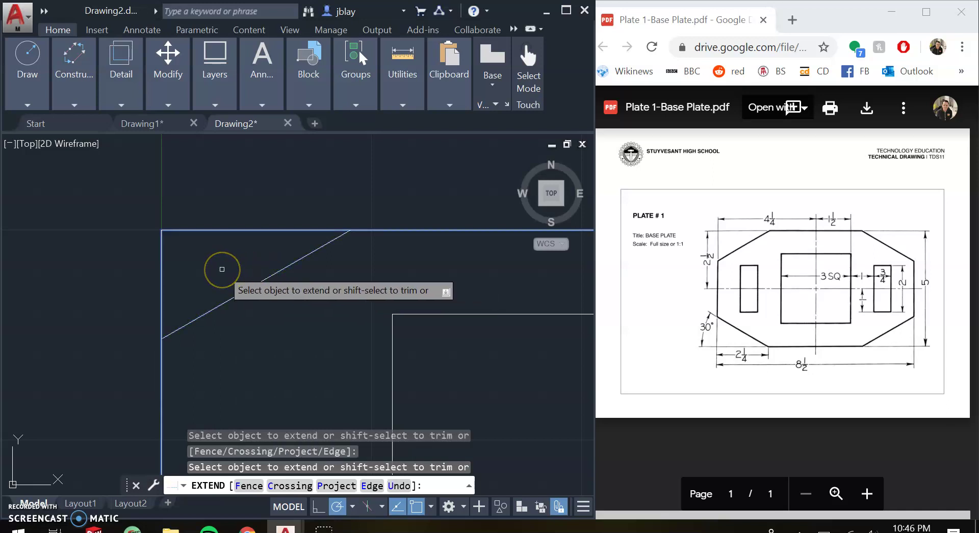
pyautogui.press('Return')
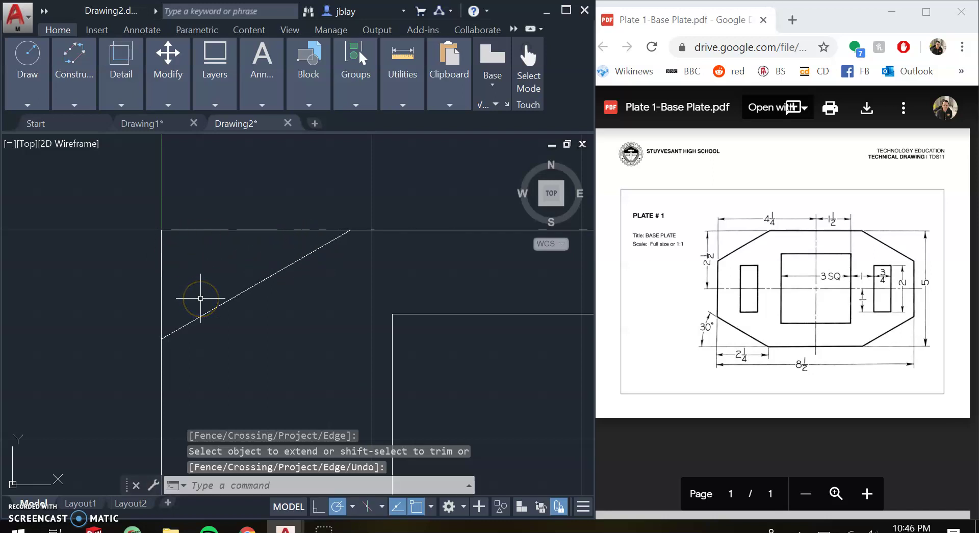
# - Trim away the outer rectangle's upper-left corner, using the upper angled line as the cutting edge
pyautogui.write('trim')
pyautogui.press('Return')
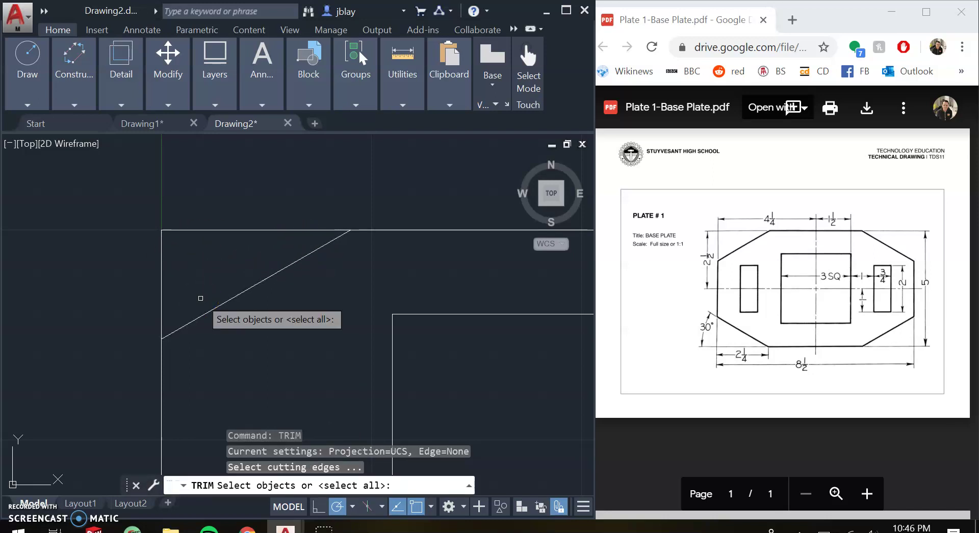
pyautogui.click(243, 291)
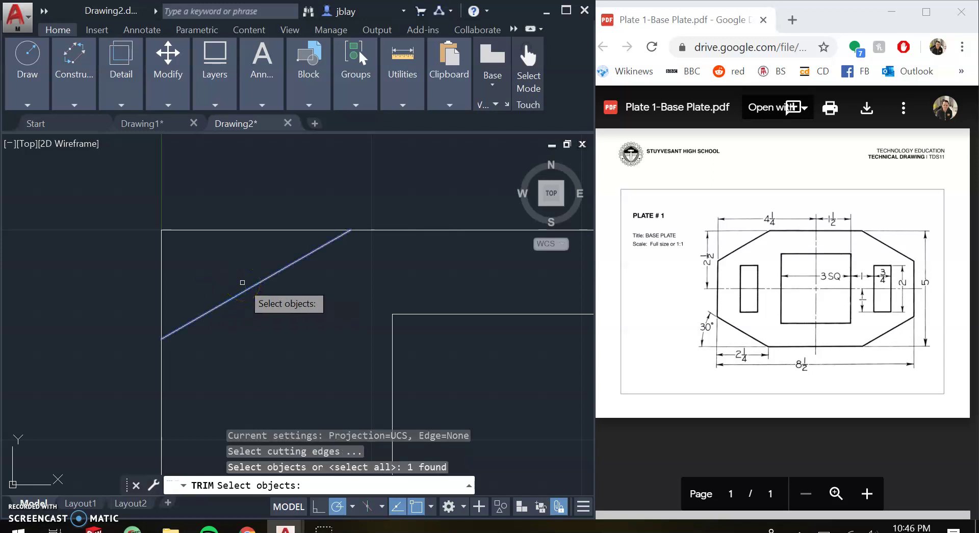
pyautogui.click(215, 281)
pyautogui.click(221, 231)
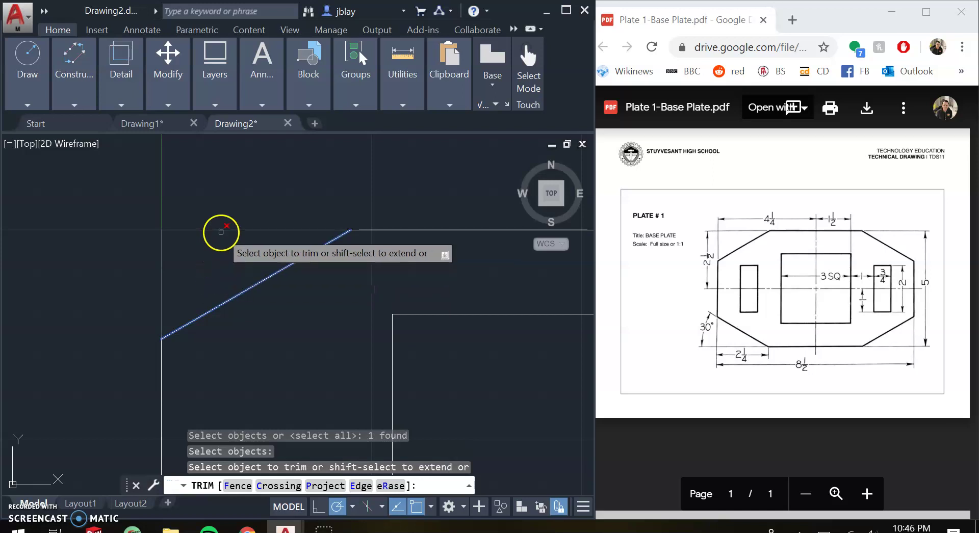
pyautogui.scroll(2, 302, 313)
pyautogui.scroll(-3, 301, 316)
pyautogui.moveTo(301, 317); pyautogui.dragTo(281, 239, button='middle')
pyautogui.scroll(-3, 284, 284)
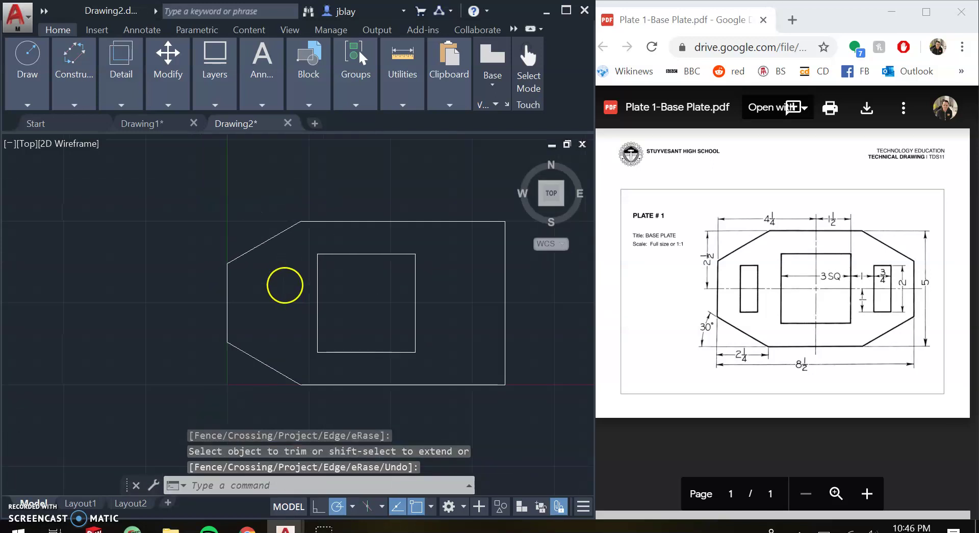
# - Mirror both angled corner lines about the vertical line through the midpoints of the square's top and bottom edges, keeping the source objects
pyautogui.scroll(1, 281, 322)
pyautogui.moveTo(278, 319); pyautogui.dragTo(254, 329, button='middle')
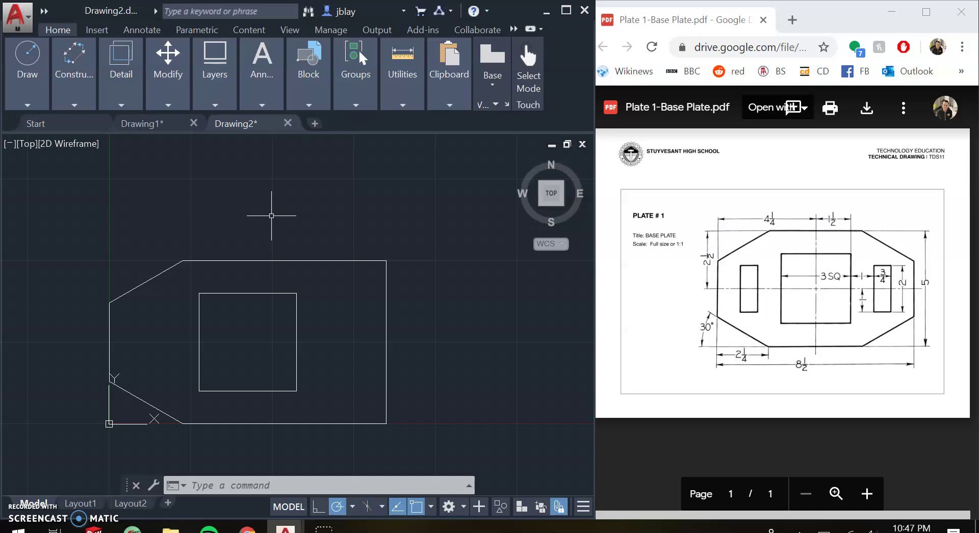
pyautogui.write('mirror')
pyautogui.press('Return')
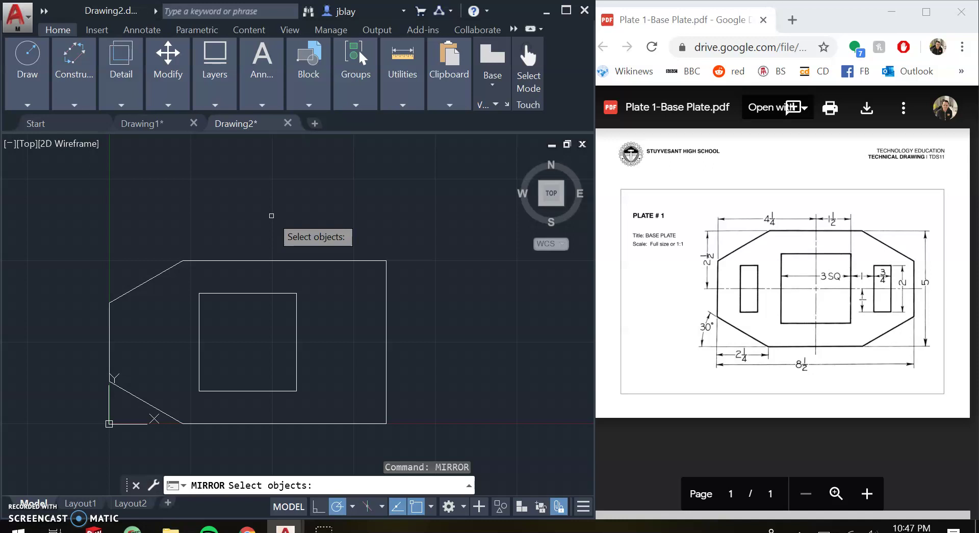
pyautogui.click(160, 267)
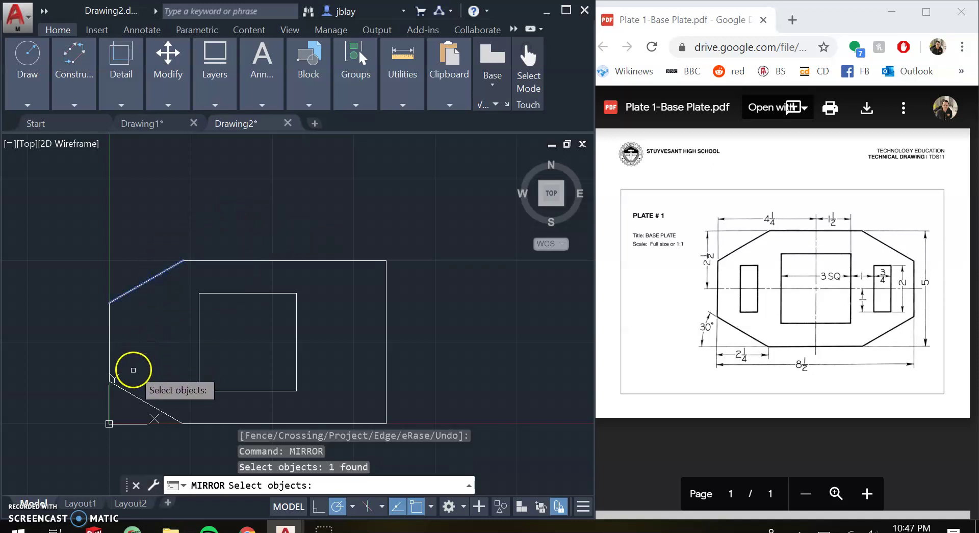
pyautogui.click(128, 393)
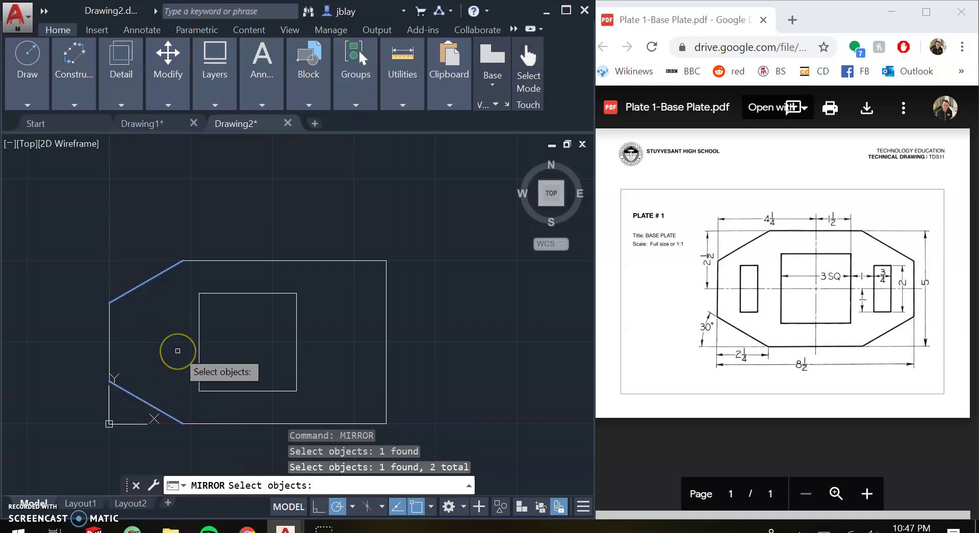
pyautogui.press('Return')
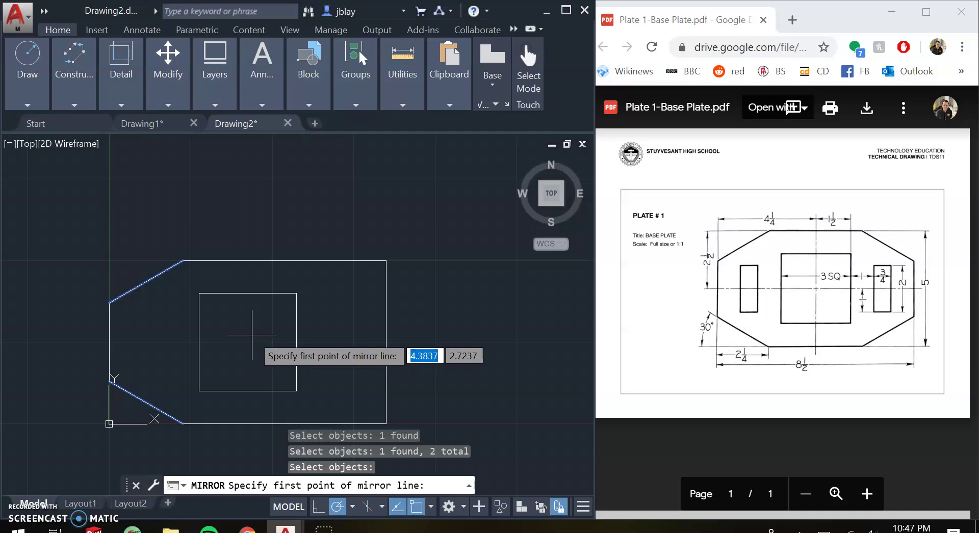
pyautogui.click(247, 293)
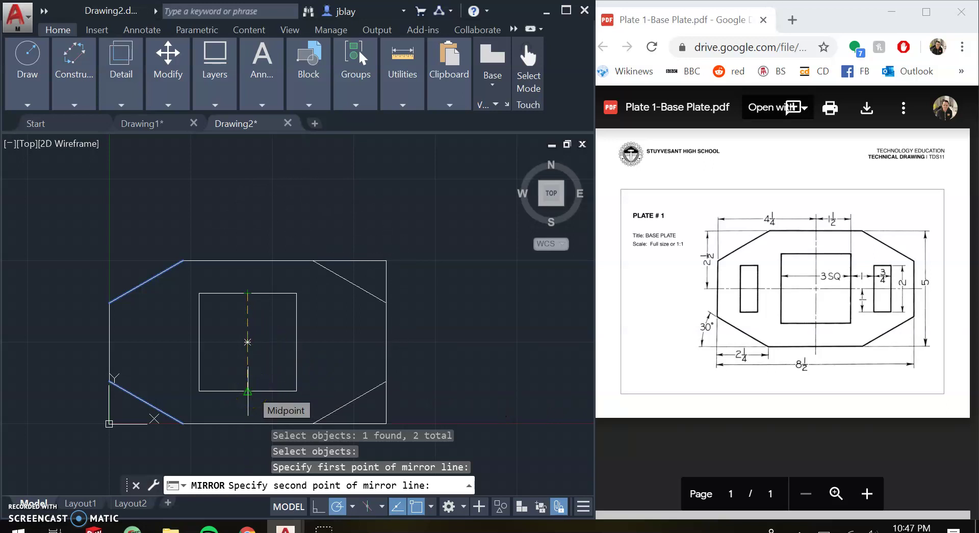
pyautogui.click(248, 392)
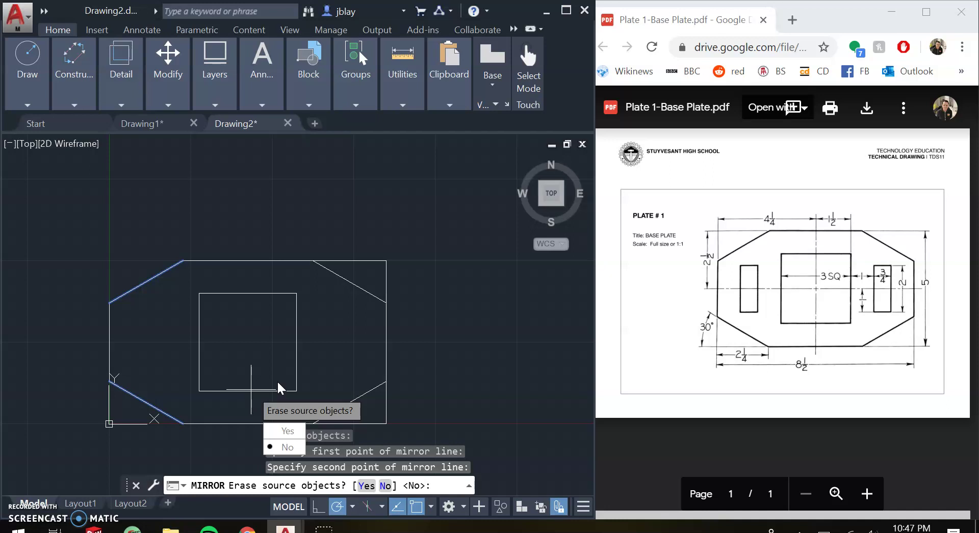
pyautogui.click(286, 448)
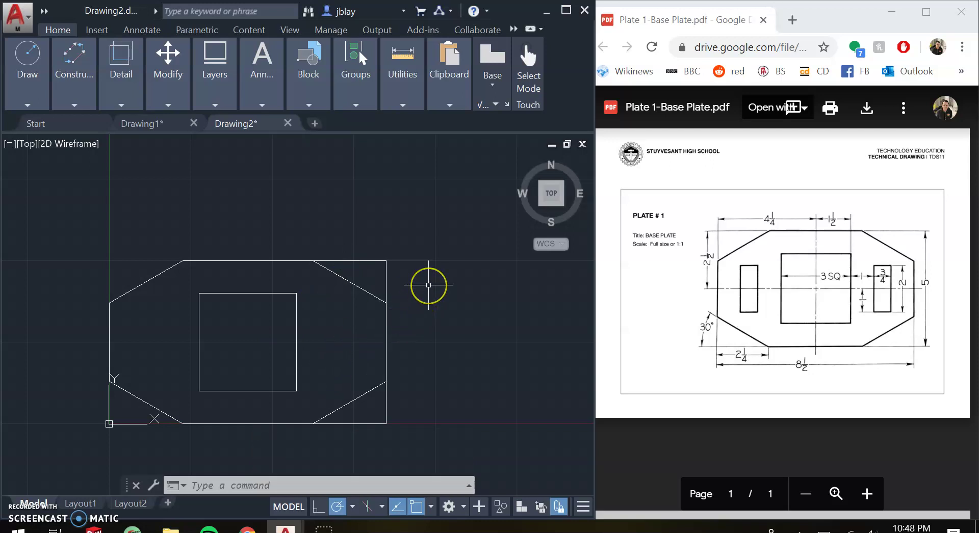
# - Try trimming the outer rectangle's two right corners outside the mirrored lines, with all objects as cutting edges
pyautogui.write('trim')
pyautogui.press('Return')
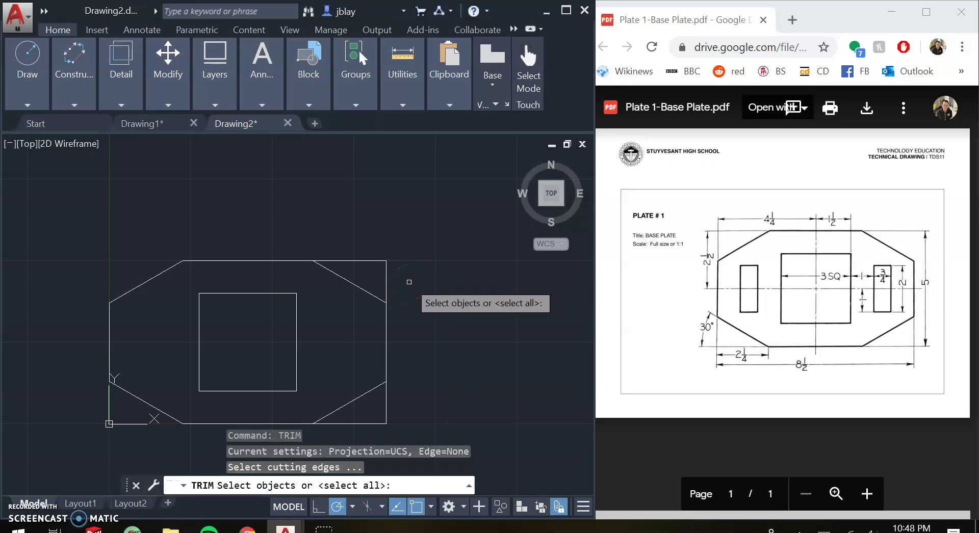
pyautogui.press('Return')
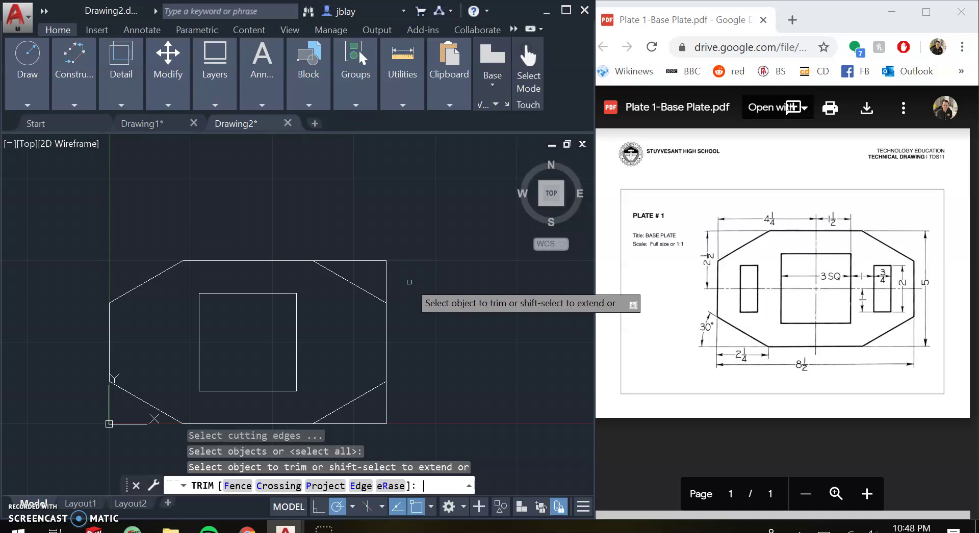
pyautogui.click(363, 261)
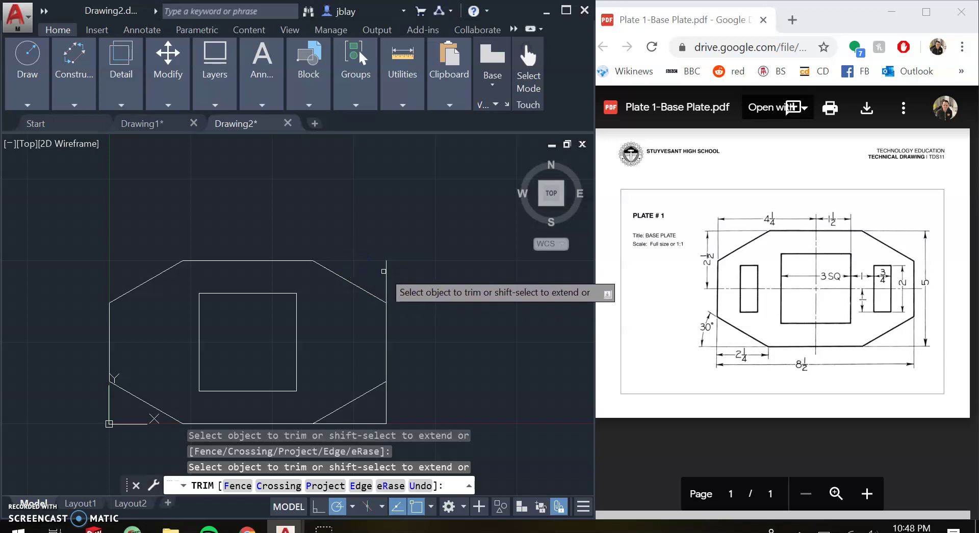
pyautogui.click(385, 273)
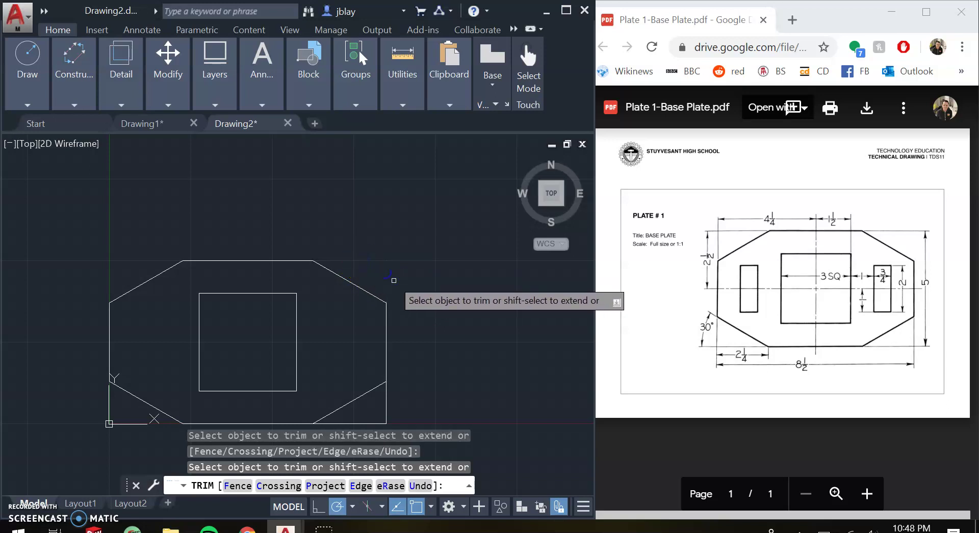
pyautogui.click(386, 403)
pyautogui.click(366, 423)
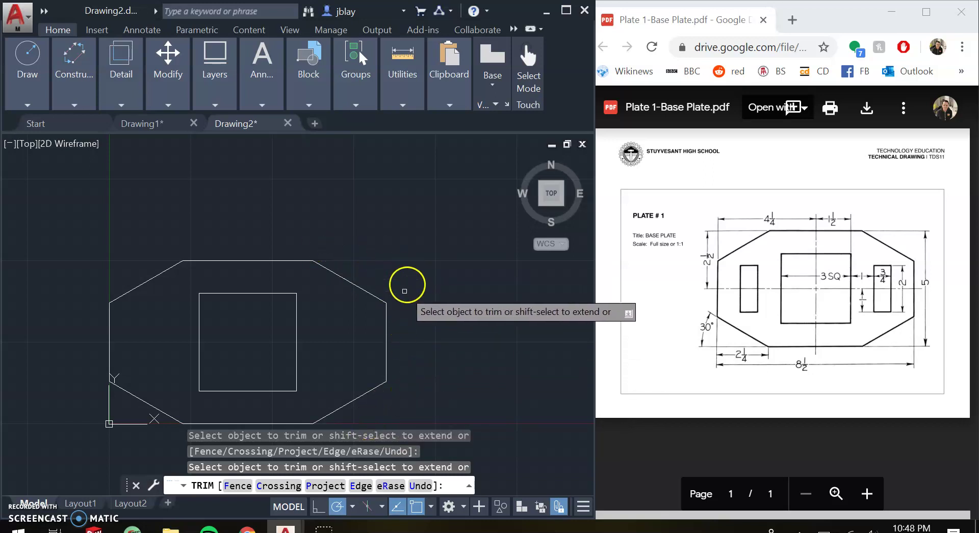
# - Undo the trims of the plate's right corners and cancel the restarted Trim command
pyautogui.rightClick(394, 261)
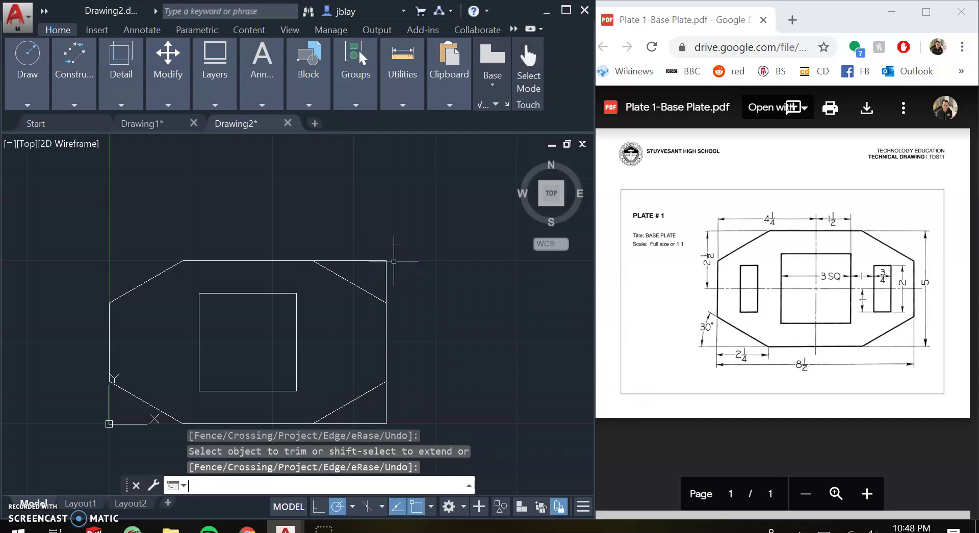
pyautogui.rightClick(376, 243)
pyautogui.rightClick(358, 239)
pyautogui.rightClick(358, 238)
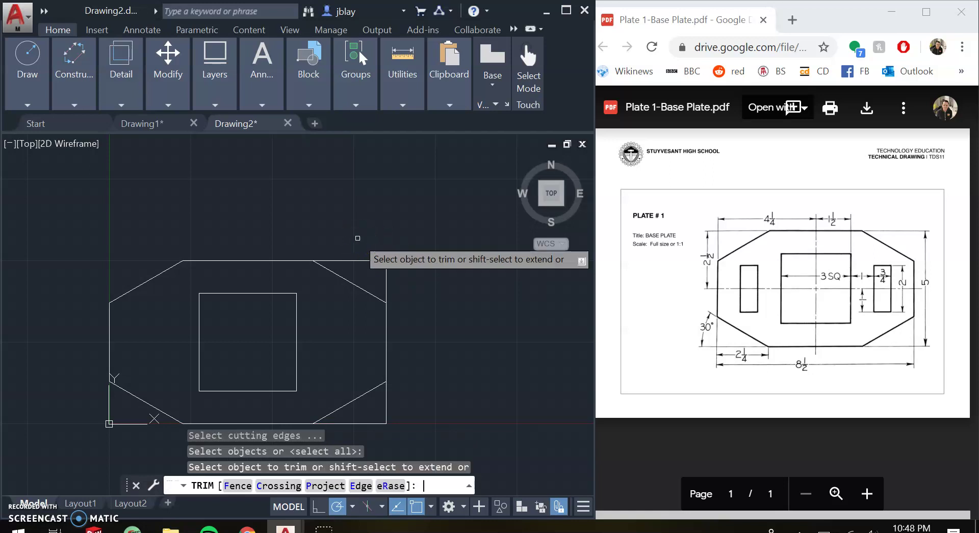
pyautogui.press('Escape')
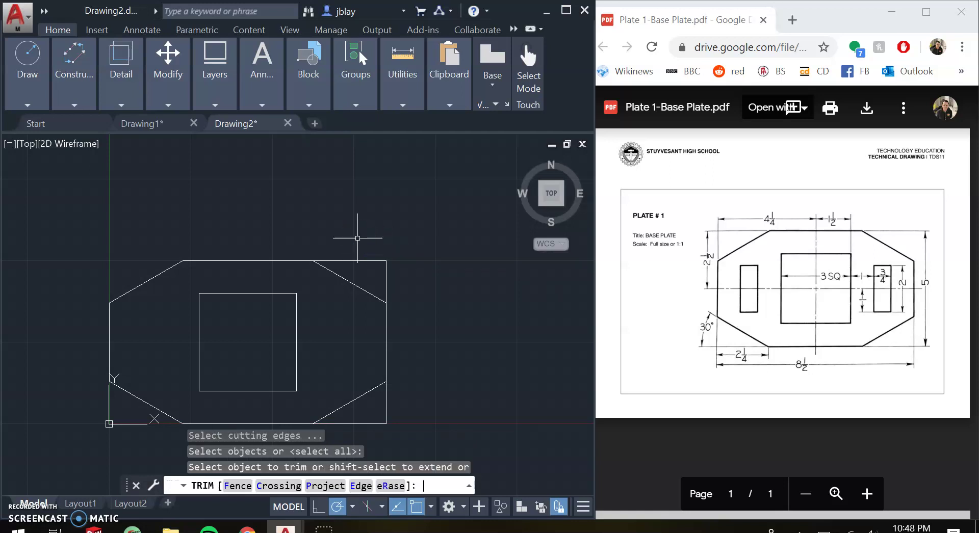
# - Trim away the plate's upper-right and lower-right corners outside the mirrored angled lines, using all objects as cutting edges
pyautogui.write('tr')
pyautogui.press('Return')
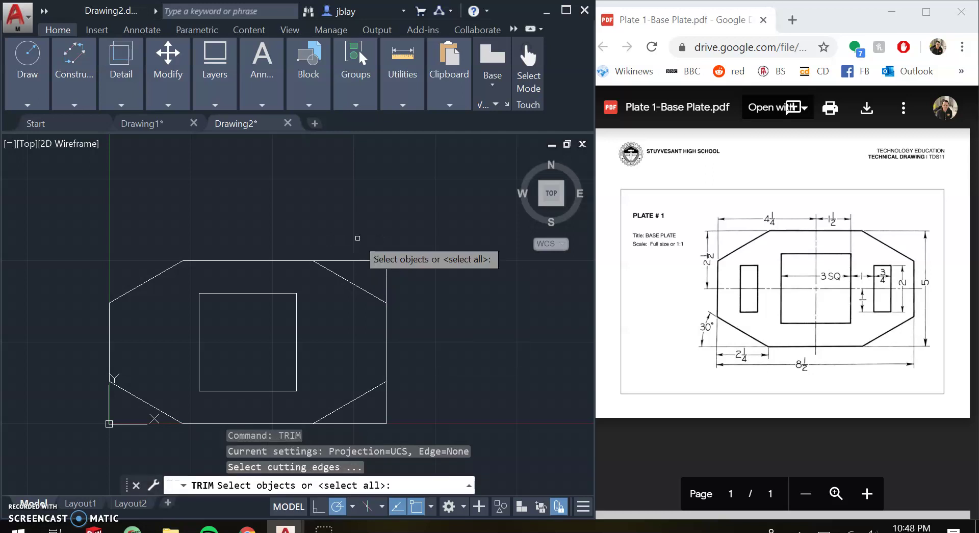
pyautogui.rightClick(358, 238)
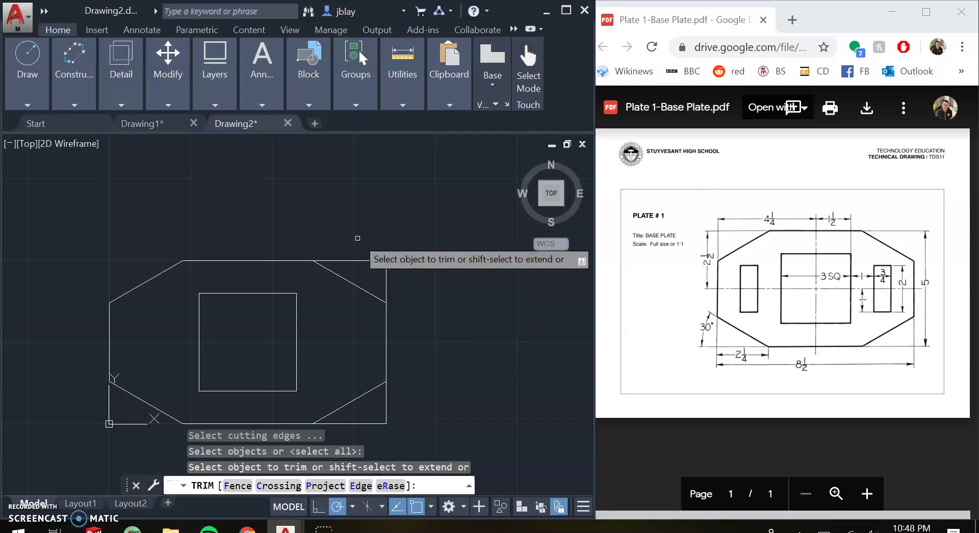
pyautogui.click(355, 261)
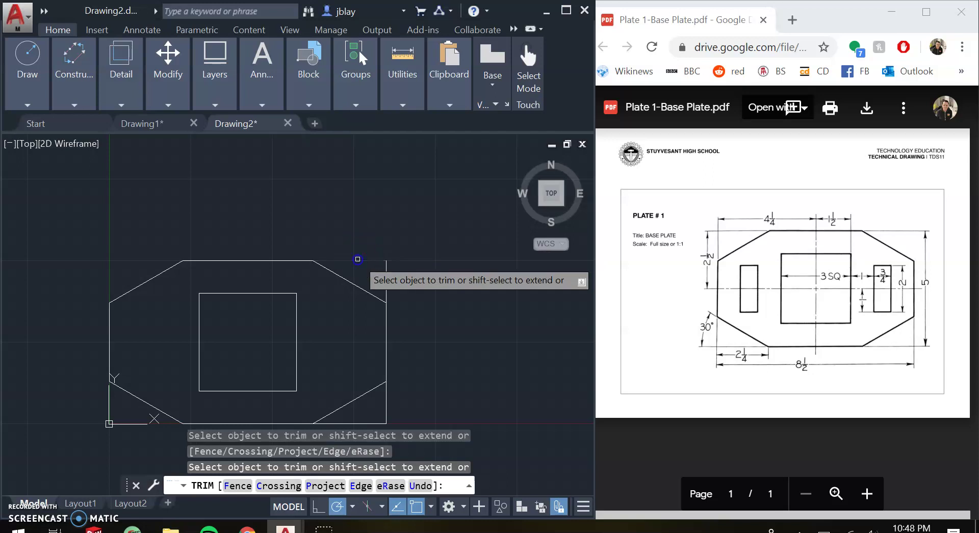
pyautogui.click(389, 276)
pyautogui.click(387, 401)
pyautogui.click(373, 422)
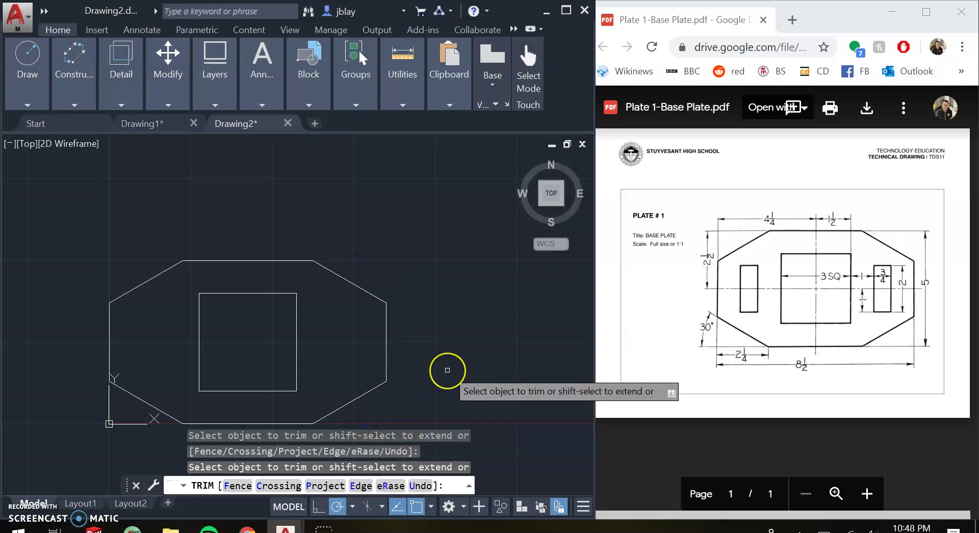
pyautogui.press('Return')
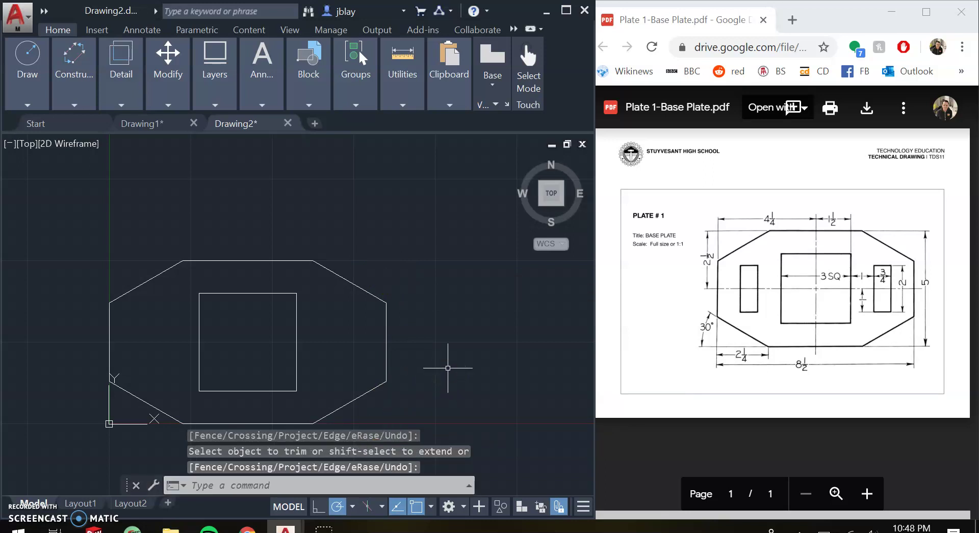
# - Draw a rectangle 0.75 wide and 2 high with its first corner at 1,1.5, left of the central square
pyautogui.moveTo(447, 368)
pyautogui.mouseDown(button='middle')
pyautogui.moveTo(507, 363)
pyautogui.moveTo(509, 346)
pyautogui.mouseUp(button='middle')
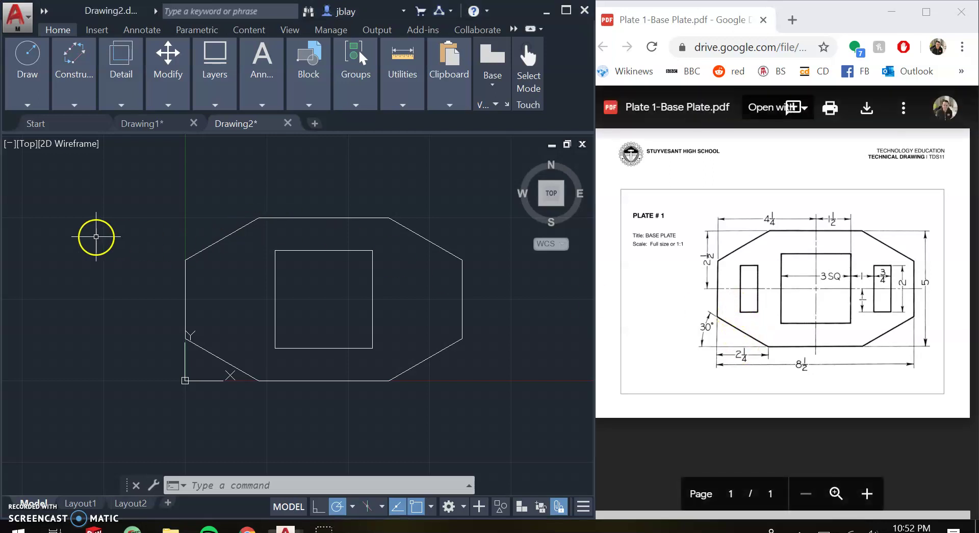
pyautogui.click(120, 234)
pyautogui.press('Escape')
pyautogui.write('rec')
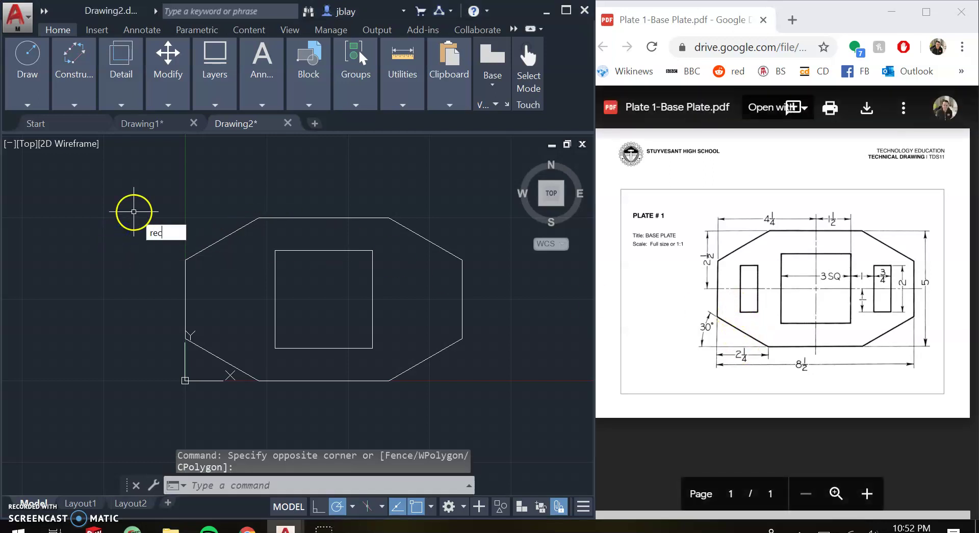
pyautogui.press('Return')
pyautogui.write('1')
pyautogui.press('Tab')
pyautogui.write('1')
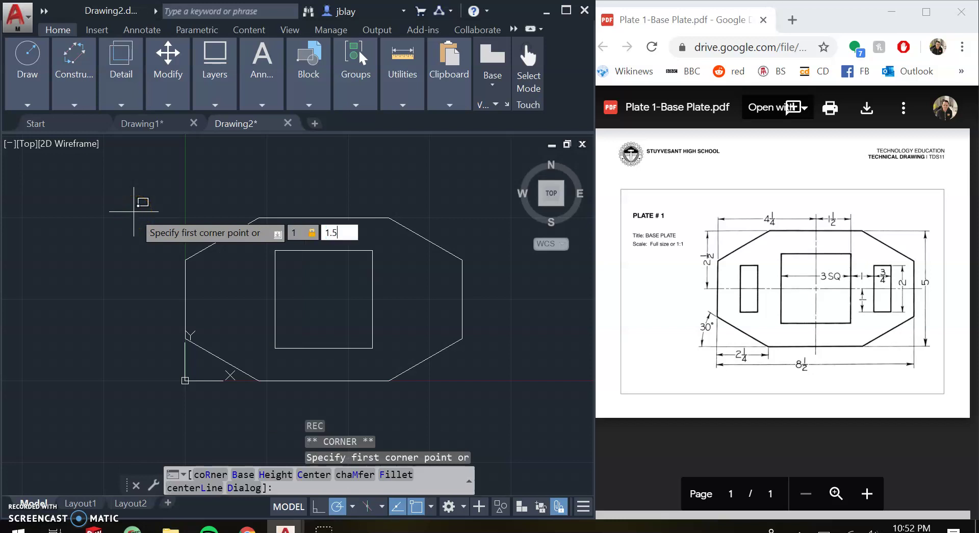
pyautogui.write('.5')
pyautogui.press('Return')
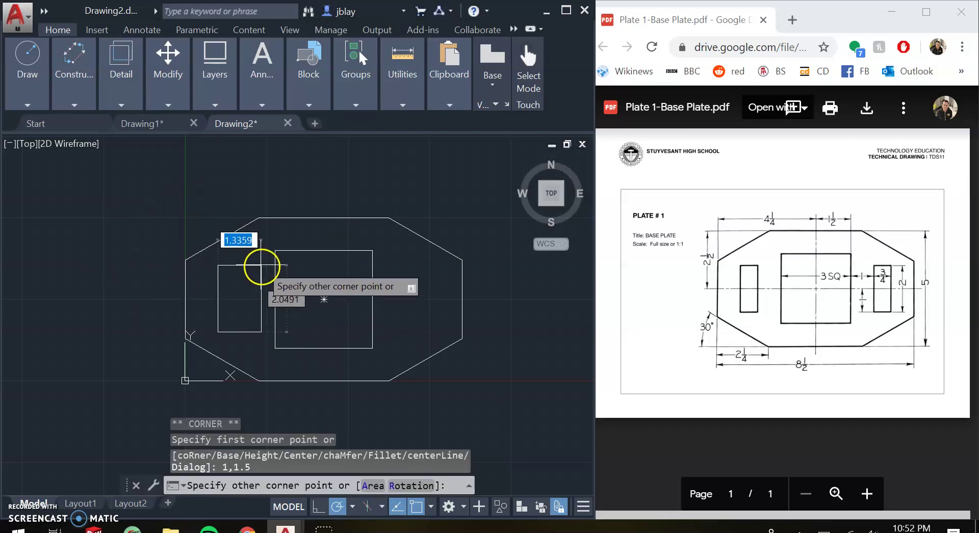
pyautogui.write('.75')
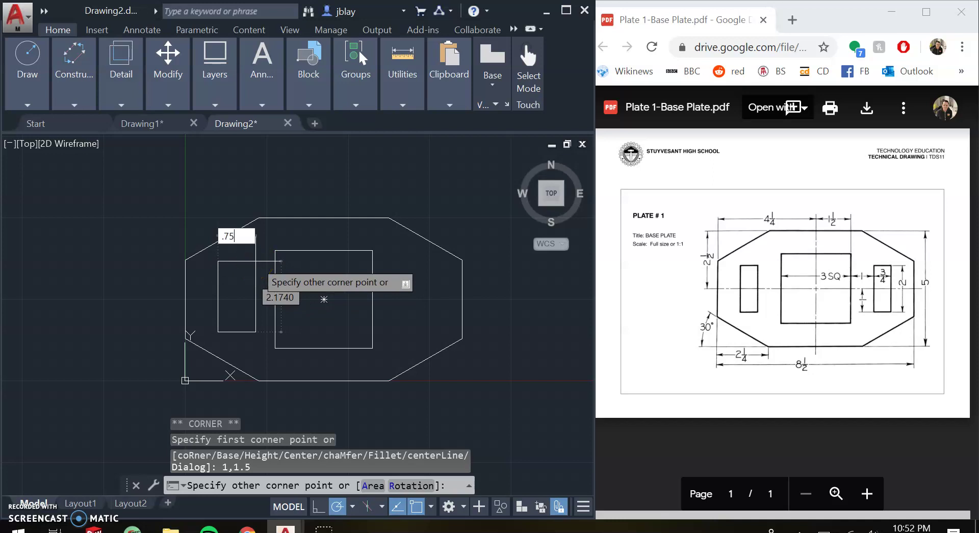
pyautogui.press('Tab')
pyautogui.write('2')
pyautogui.press('Return')
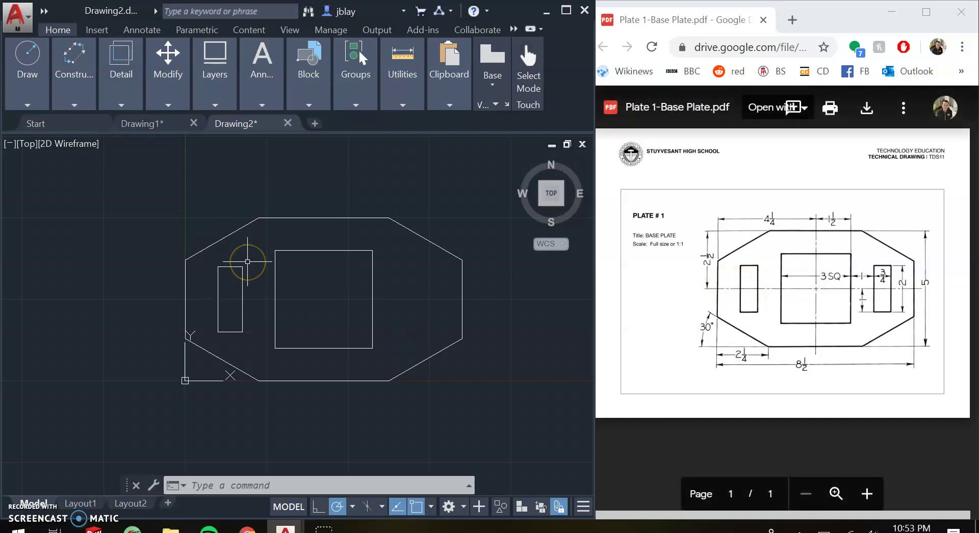
# - Mirror the 0.75 by 2 rectangle across the vertical line through the central square's top and bottom edge midpoints, keeping the source object
pyautogui.write('mirror')
pyautogui.press('Return')
pyautogui.click(241, 271)
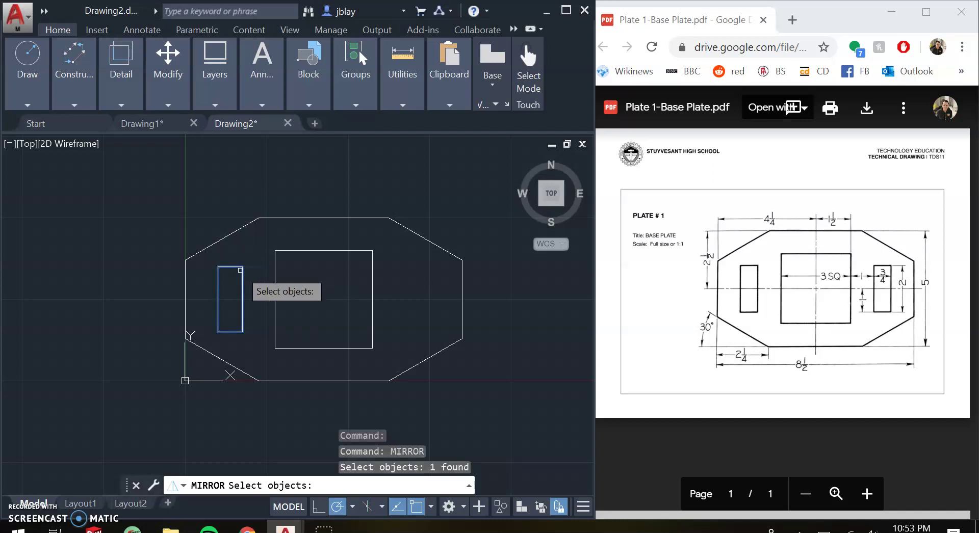
pyautogui.press('Return')
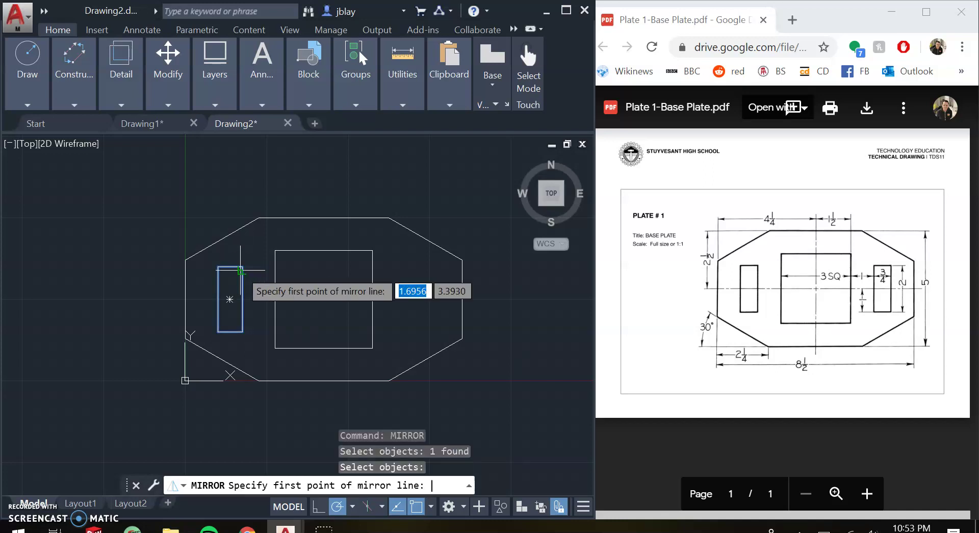
pyautogui.click(324, 251)
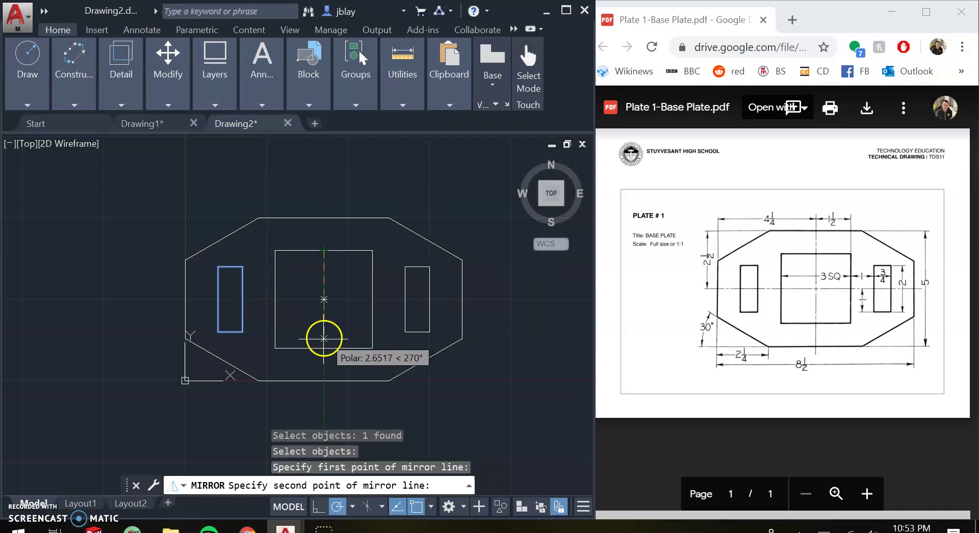
pyautogui.click(323, 351)
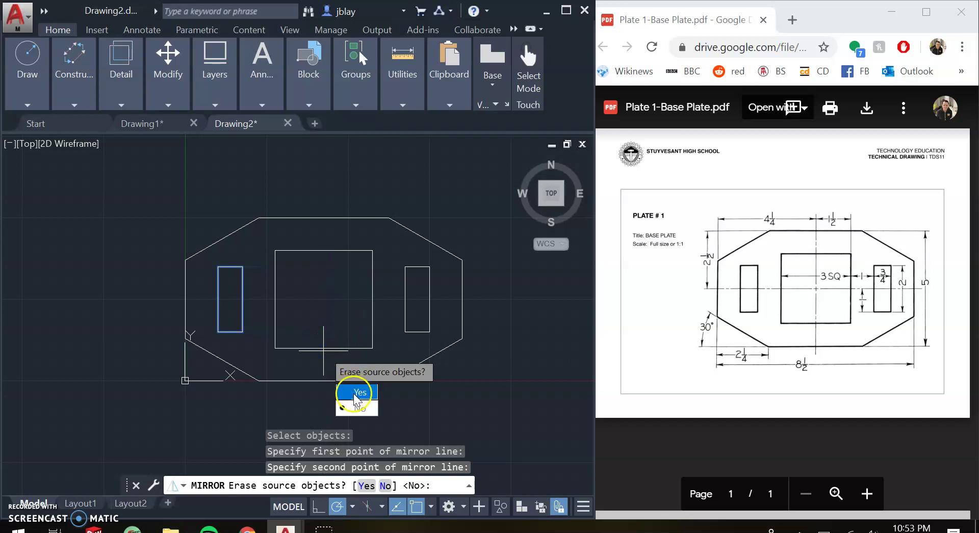
pyautogui.click(359, 408)
pyautogui.click(415, 269)
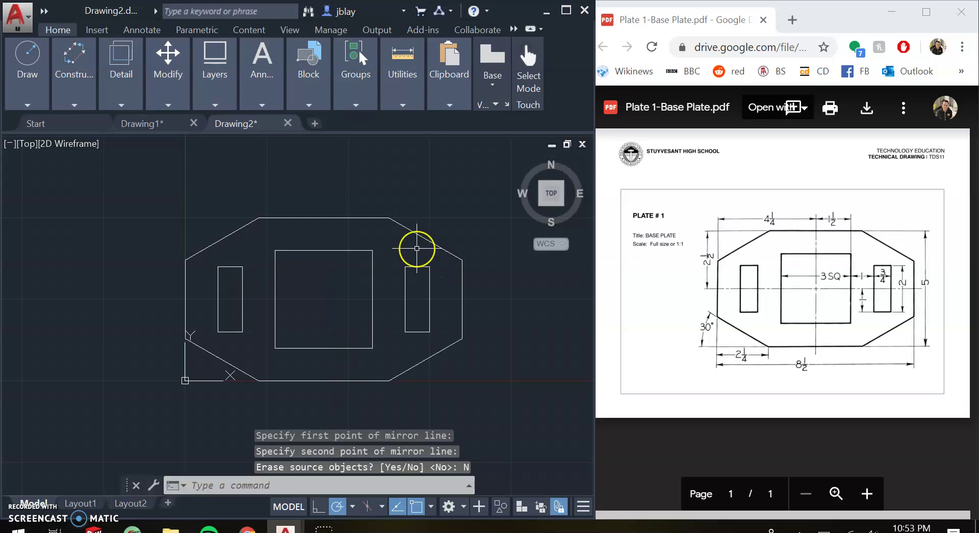
pyautogui.scroll(3, 417, 249)
pyautogui.moveTo(415, 251)
pyautogui.mouseDown(button='middle')
pyautogui.moveTo(433, 245)
pyautogui.moveTo(419, 233)
pyautogui.mouseUp(button='middle')
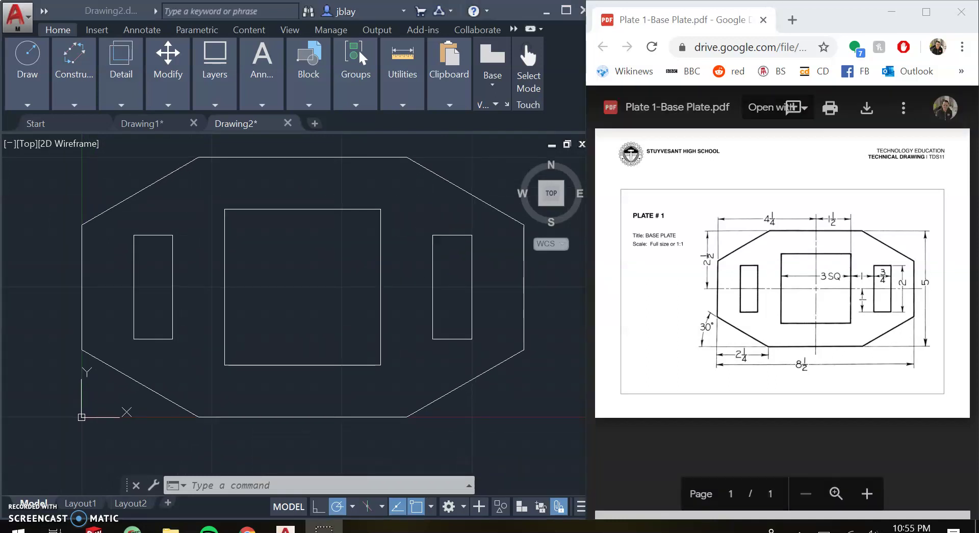
# - Switch to the Chrome window and look over the Plate 1-Sheet Metal Stamp PDF and the Drafting and 3D Modeling Spring 2020 class page
pyautogui.click(719, 193)
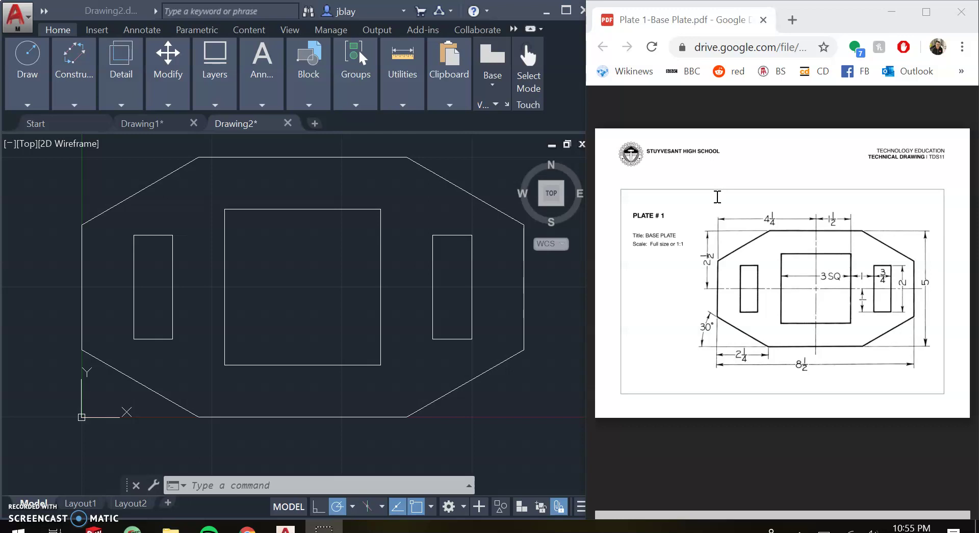
pyautogui.moveTo(246, 529)
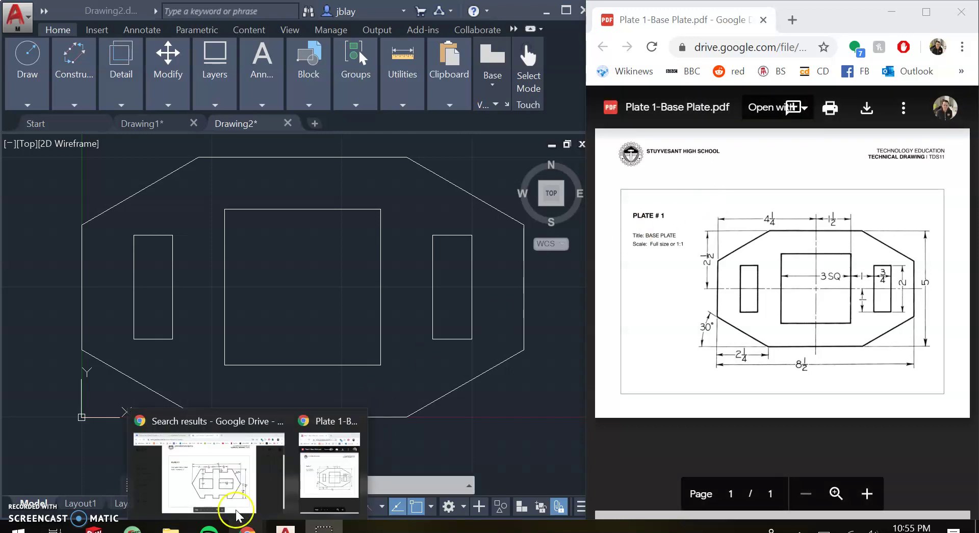
pyautogui.moveTo(239, 492)
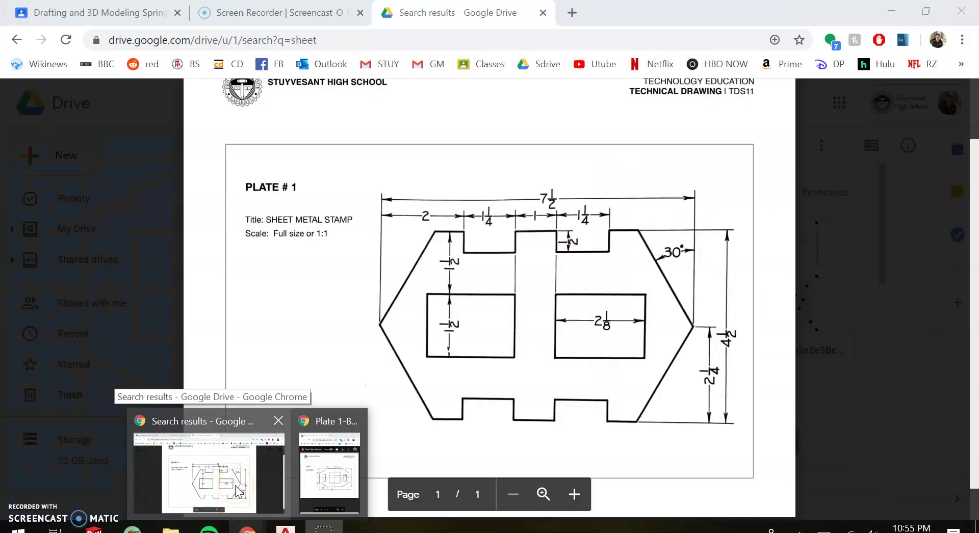
pyautogui.click(239, 492)
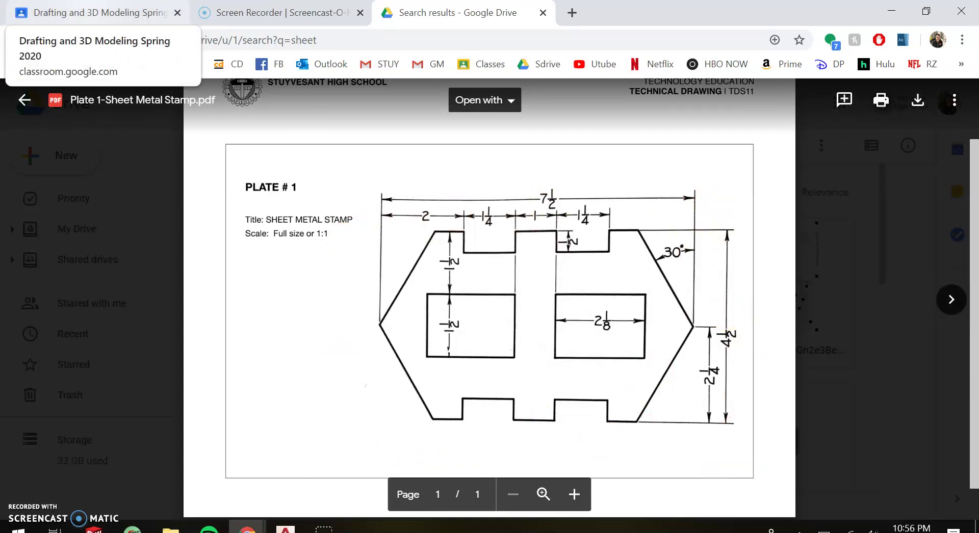
pyautogui.click(97, 13)
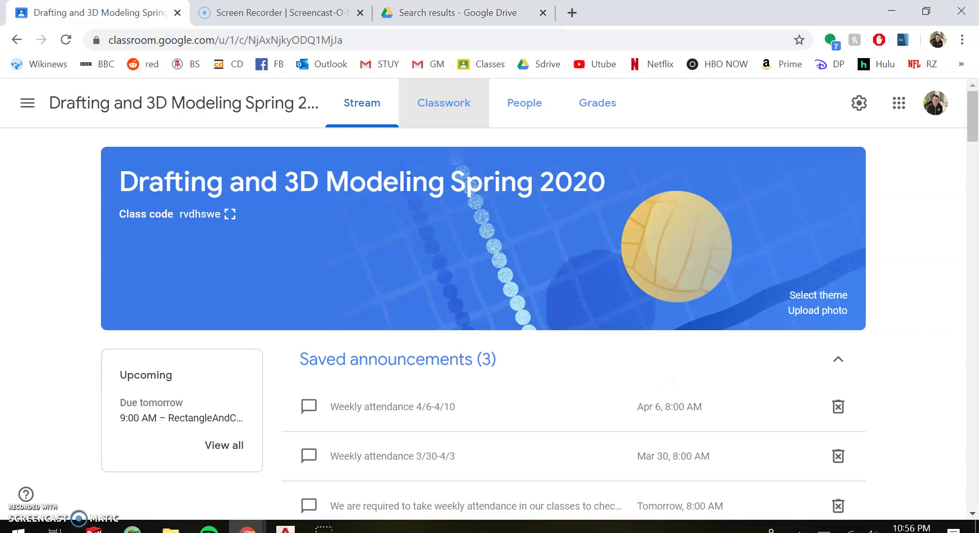
pyautogui.click(449, 13)
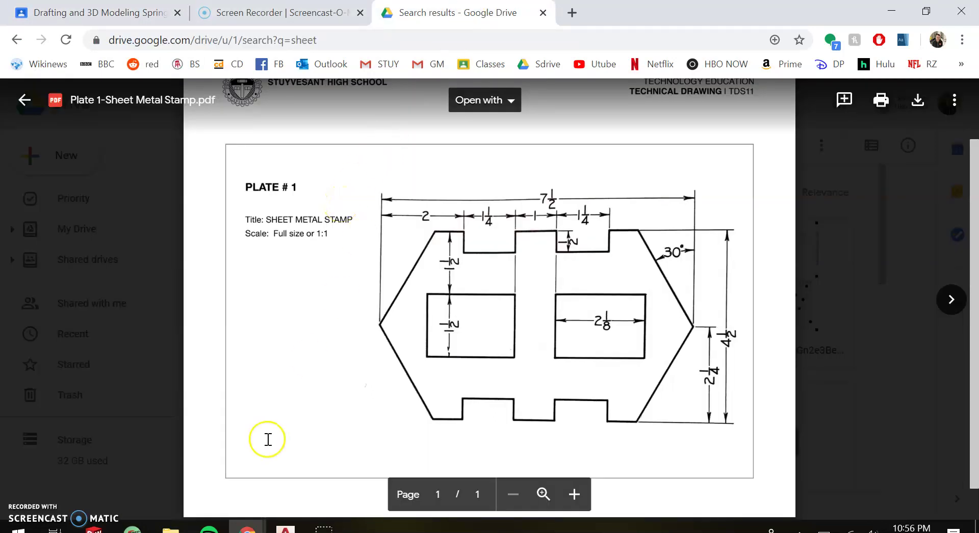
# - Switch to AutoCAD and save the drawing in Documents, naming it 3, the last name, the first name and BasePlate joined by underscores
pyautogui.click(285, 527)
pyautogui.click(326, 497)
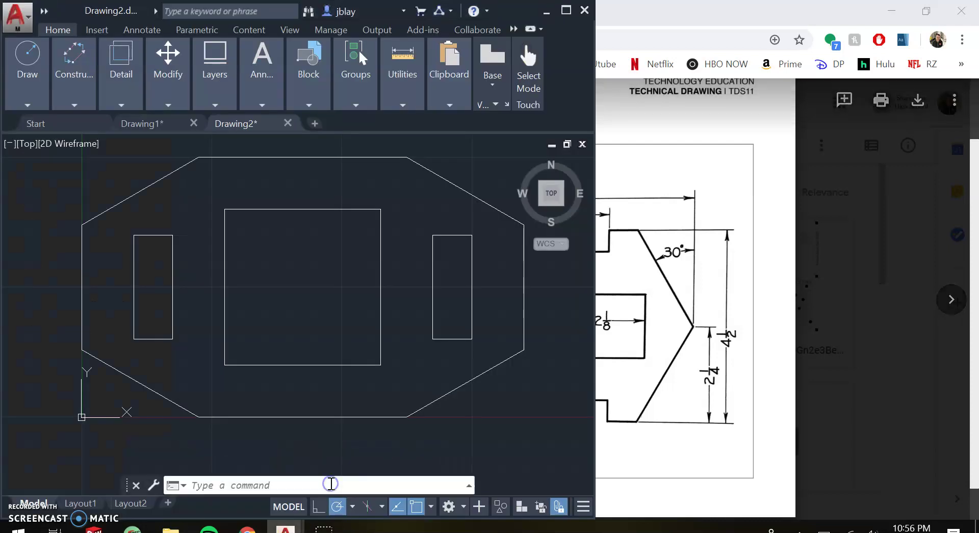
pyautogui.hotkey('ctrl', 's')
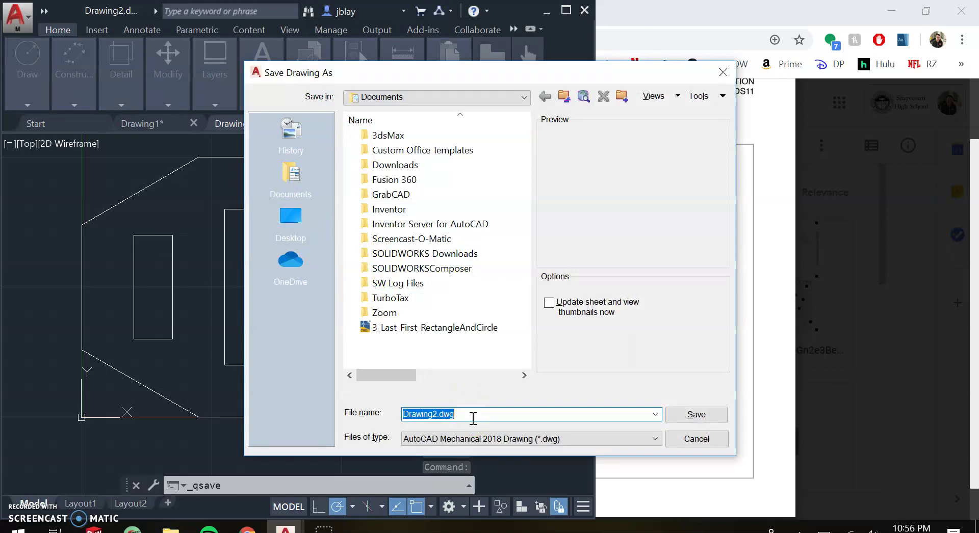
pyautogui.write('3_')
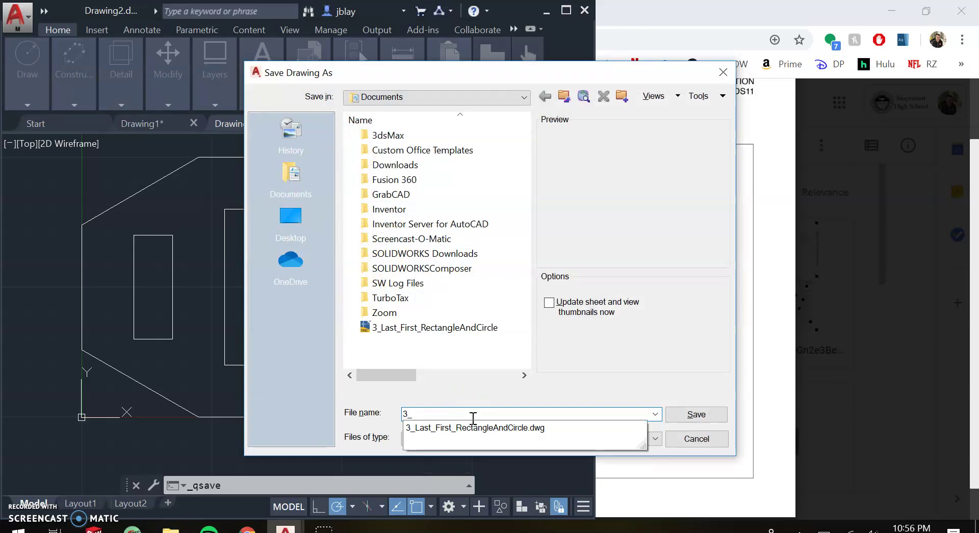
pyautogui.write('Blay_Joseph_BasePlase')
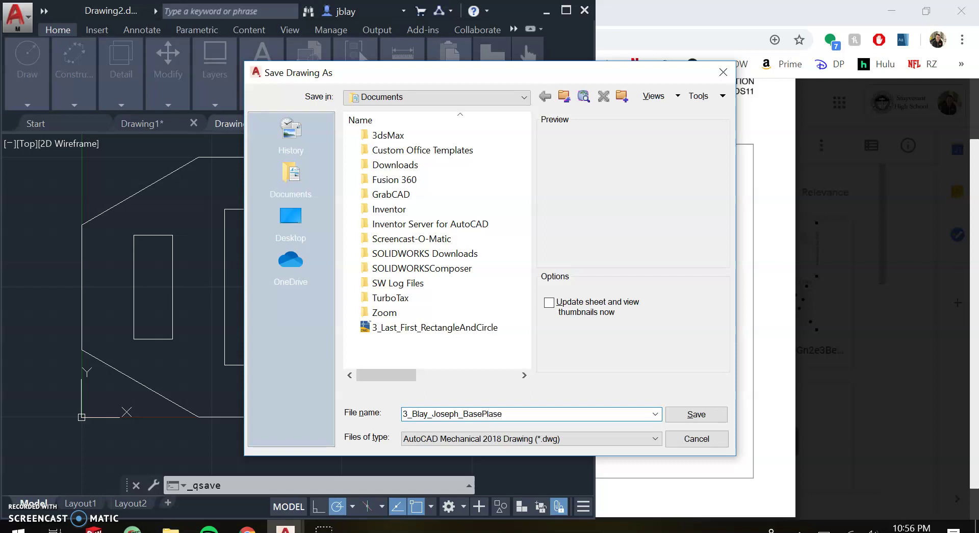
pyautogui.click(550, 442)
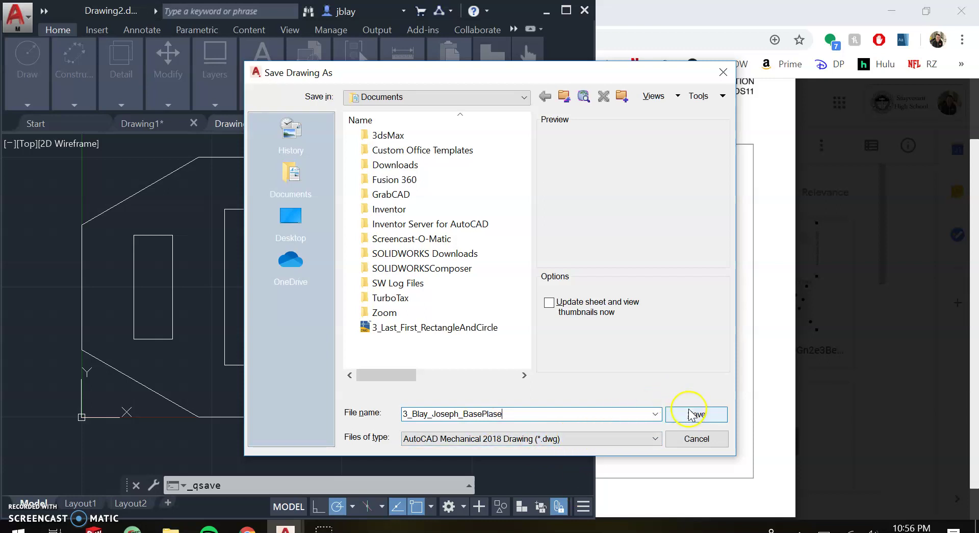
pyautogui.press('BackSpace')
pyautogui.press('BackSpace')
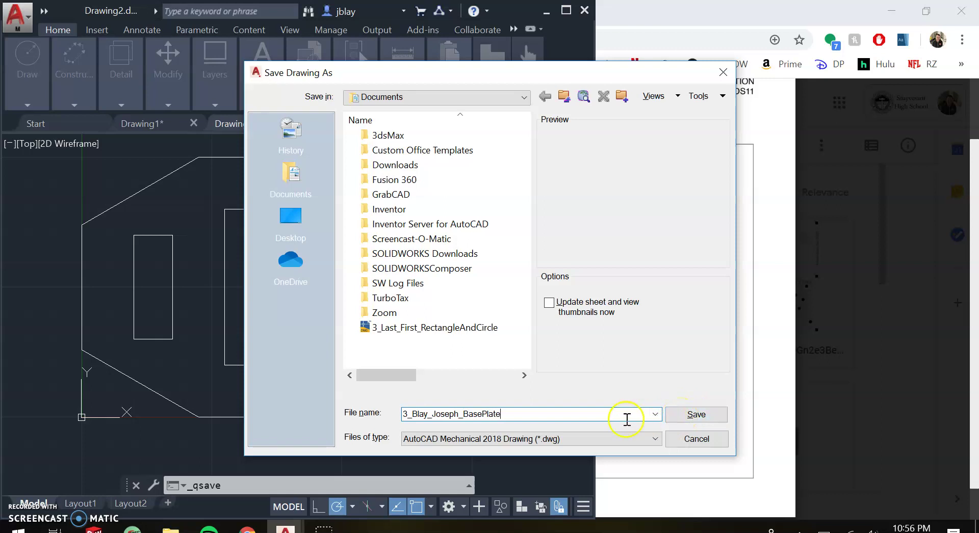
pyautogui.click(690, 414)
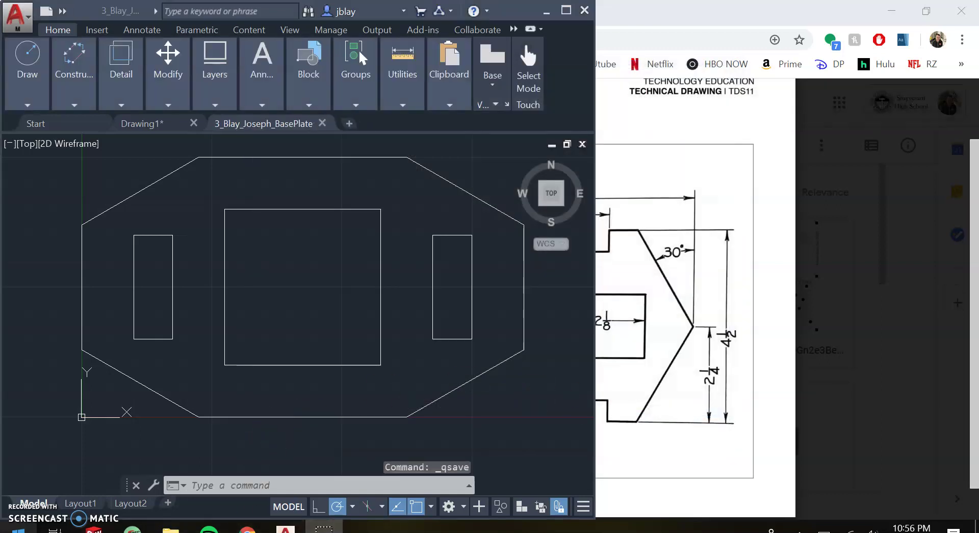
# - Search Windows for "baseplate", open the saved drawing's file location to examine it in Documents, and return to AutoCAD
pyautogui.click(18, 529)
pyautogui.write('baseplate')
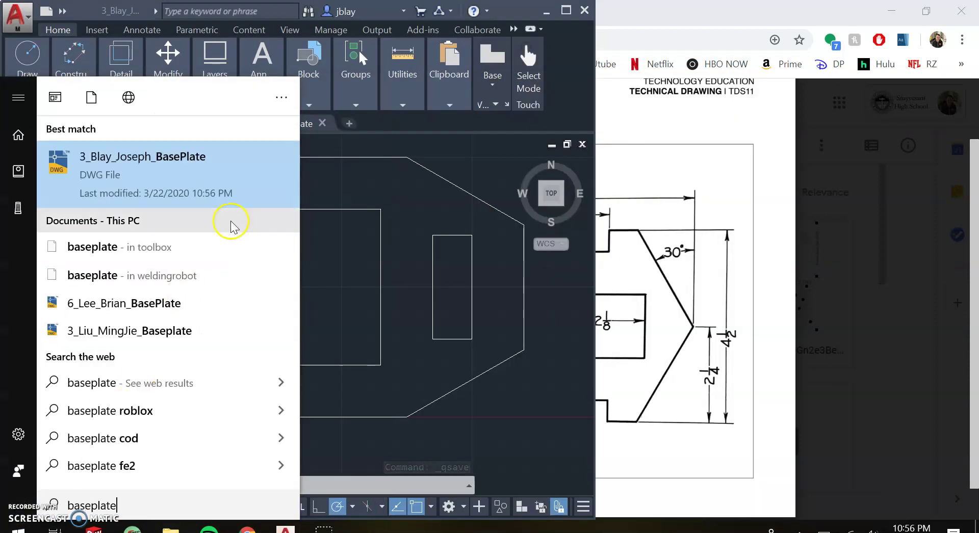
pyautogui.rightClick(246, 190)
pyautogui.click(226, 205)
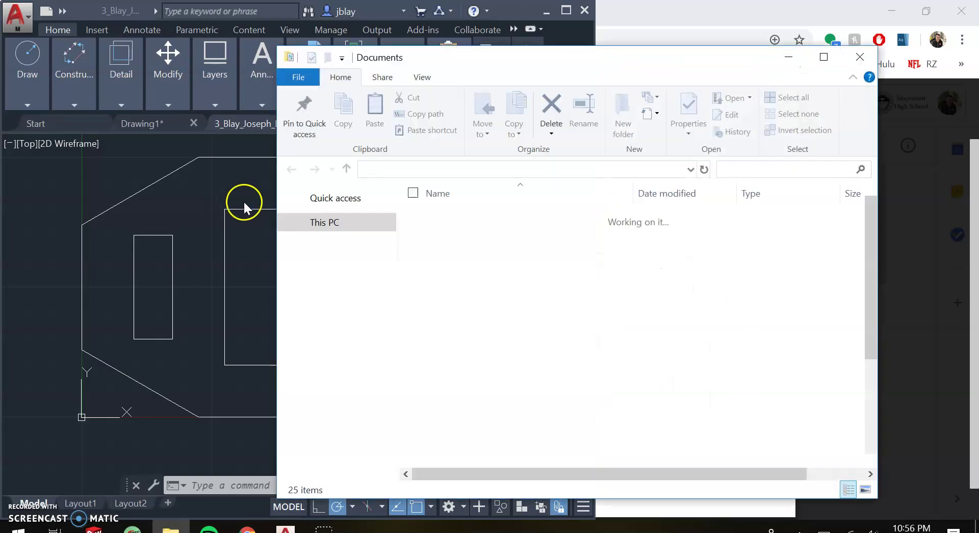
pyautogui.scroll(-2, 526, 418)
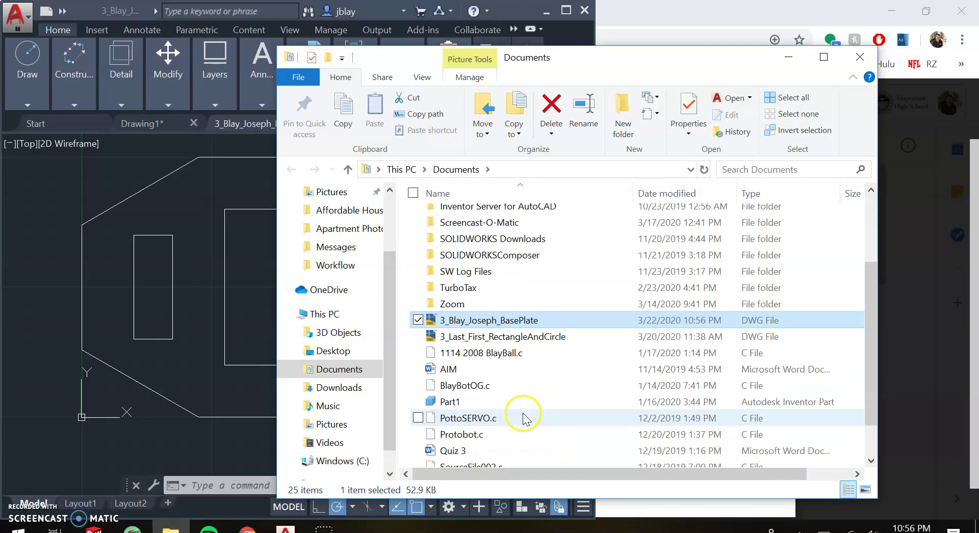
pyautogui.scroll(2, 530, 323)
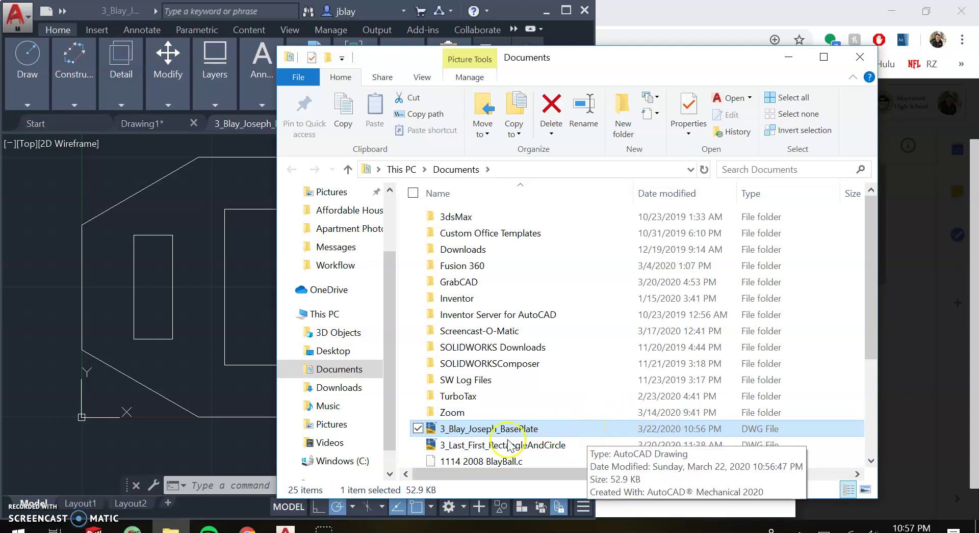
pyautogui.click(263, 413)
pyautogui.click(324, 528)
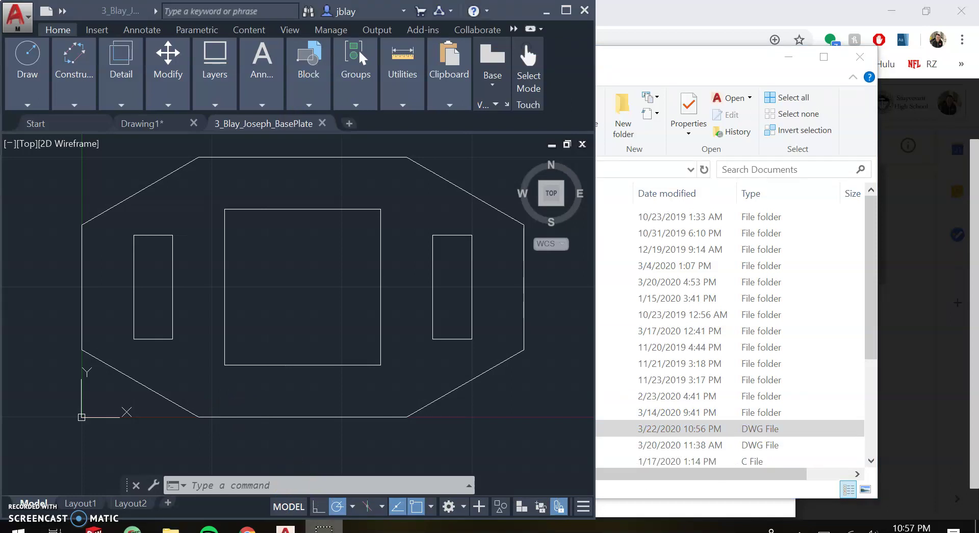